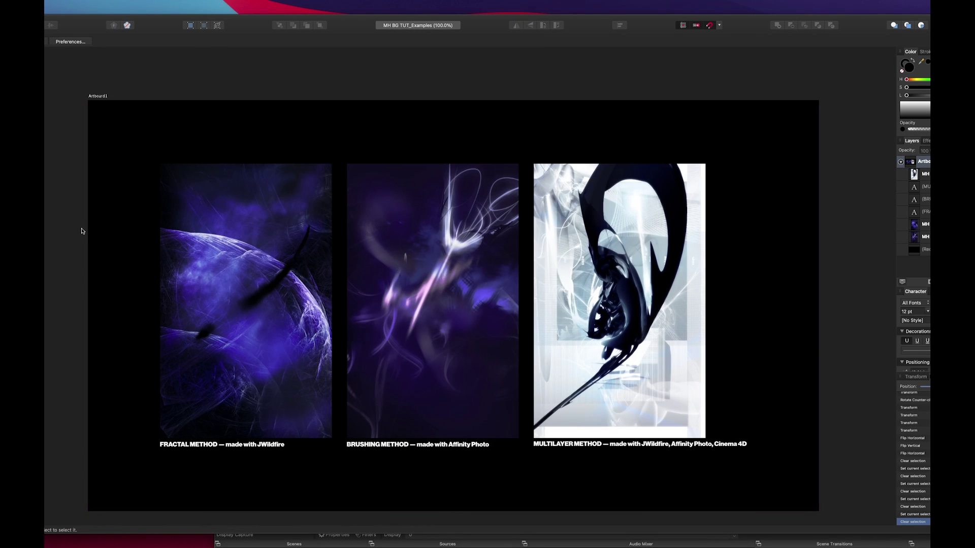
Look over the fractal, brushing and multilayer method example images on the artboard
click(286, 318)
click(468, 354)
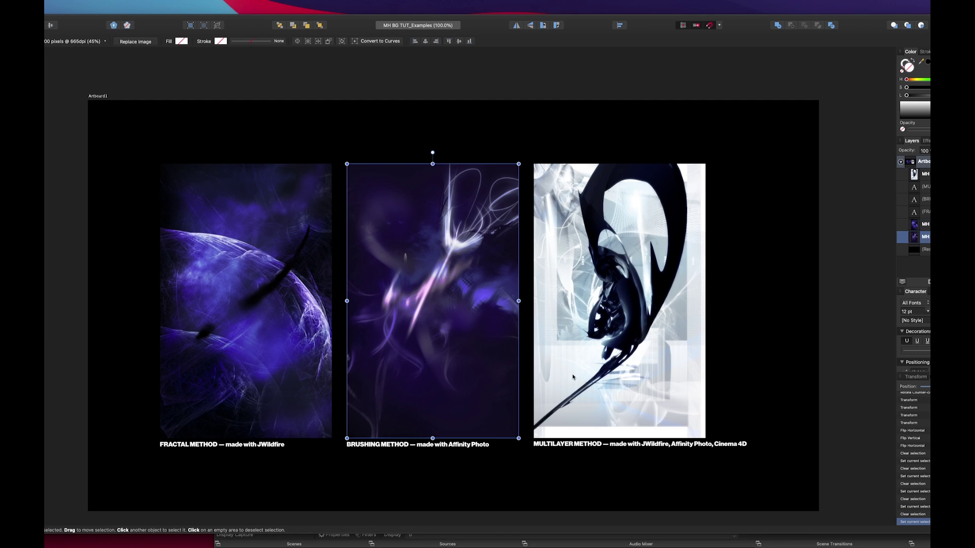
click(580, 377)
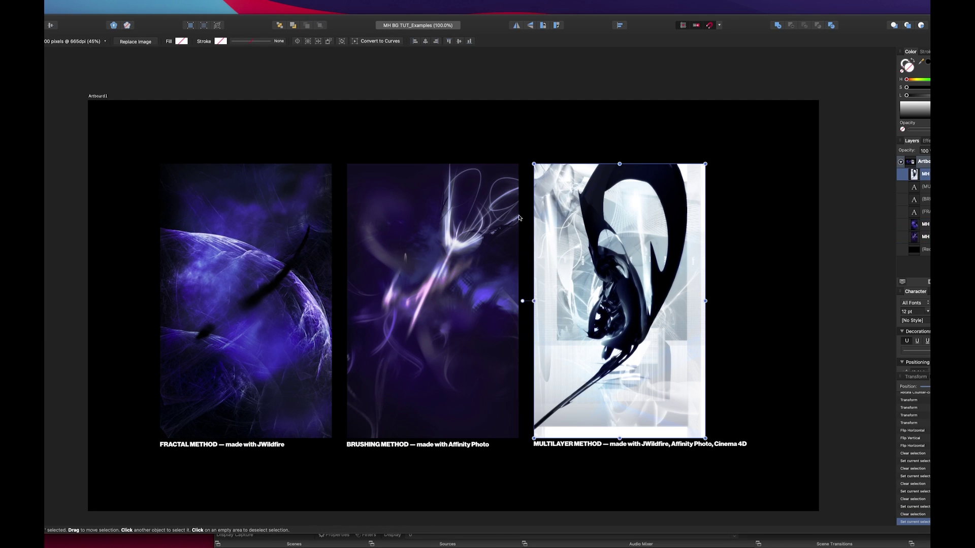
click(440, 96)
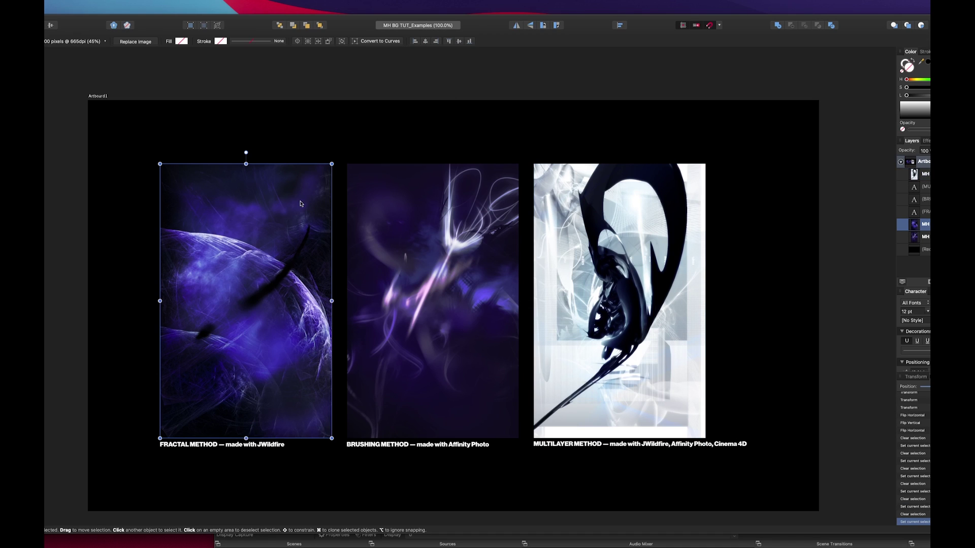
click(309, 203)
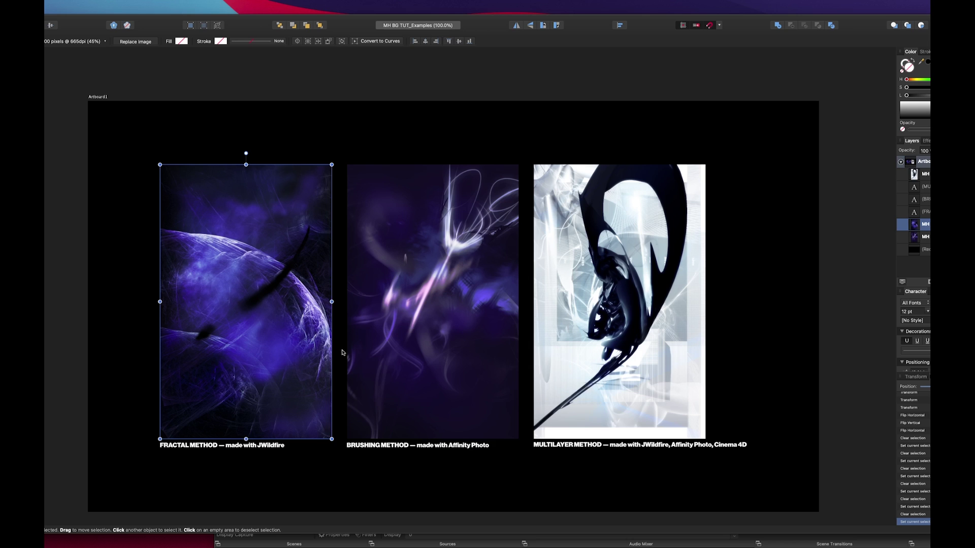
scroll(373, 352, right, 1)
scroll(372, 354, left, 1)
click(375, 354)
click(542, 362)
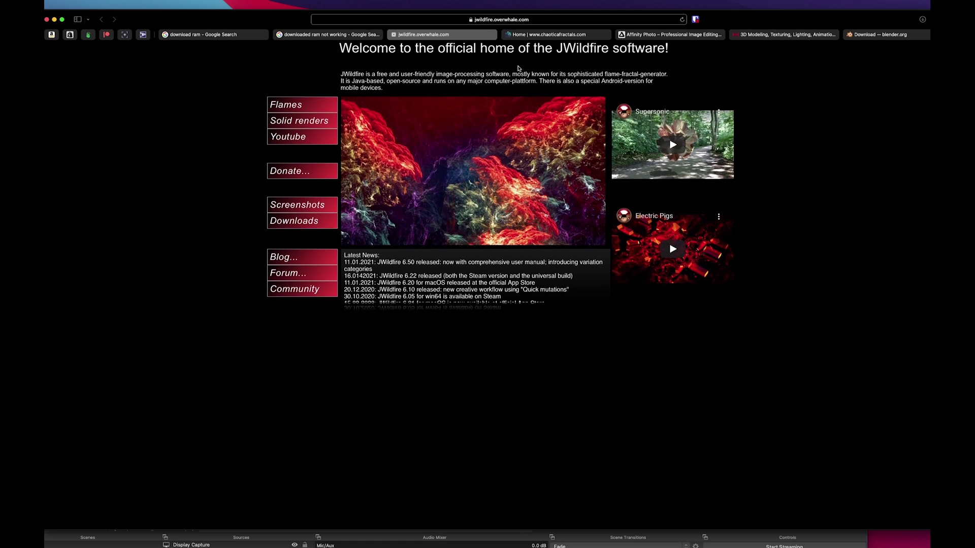
Switch to the browser and look over the Chaotica, Affinity Photo and Cinema 4D sites and the Blender download page
click(533, 35)
click(658, 35)
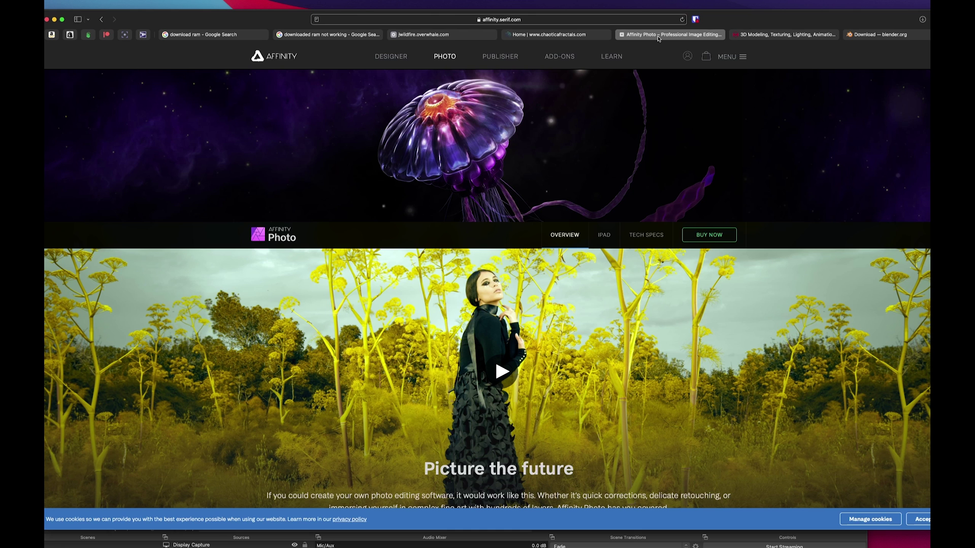
click(780, 36)
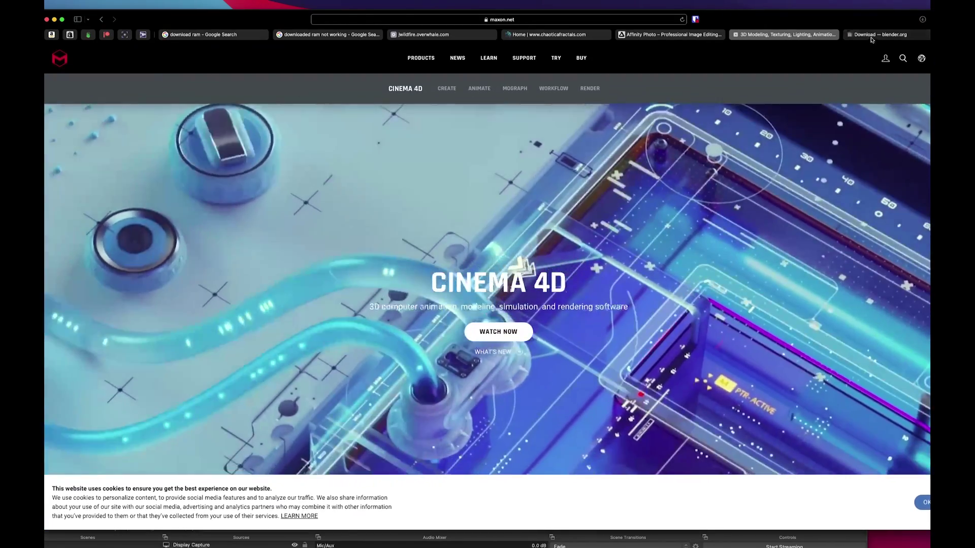
click(868, 35)
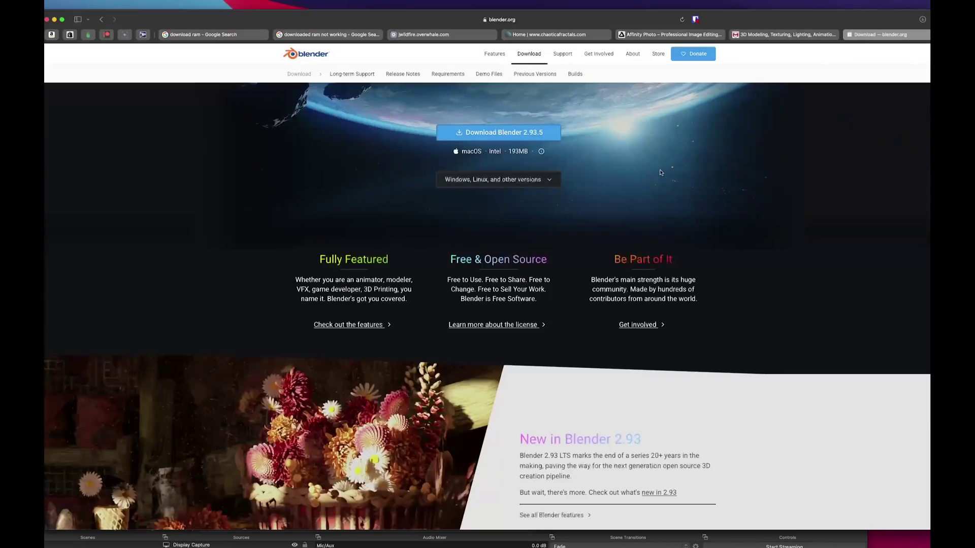
scroll(660, 172, down, 1)
scroll(658, 170, up, 1)
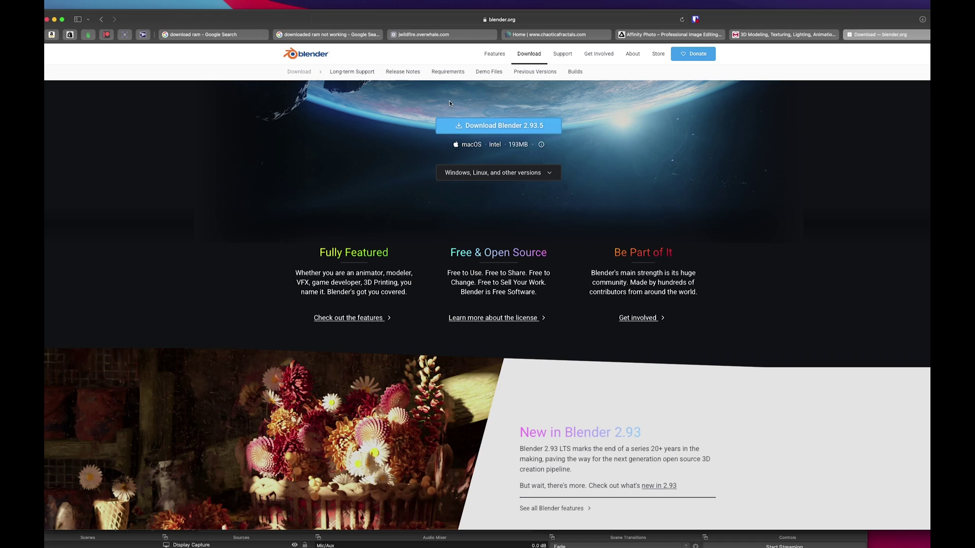
View the download options on the JWildfire site and look through the Chaotica home page
click(448, 36)
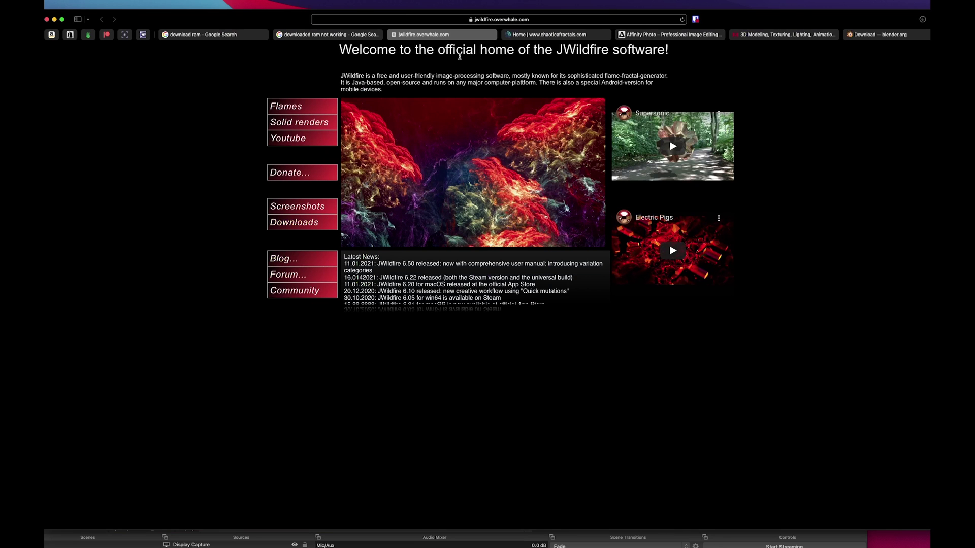
click(294, 223)
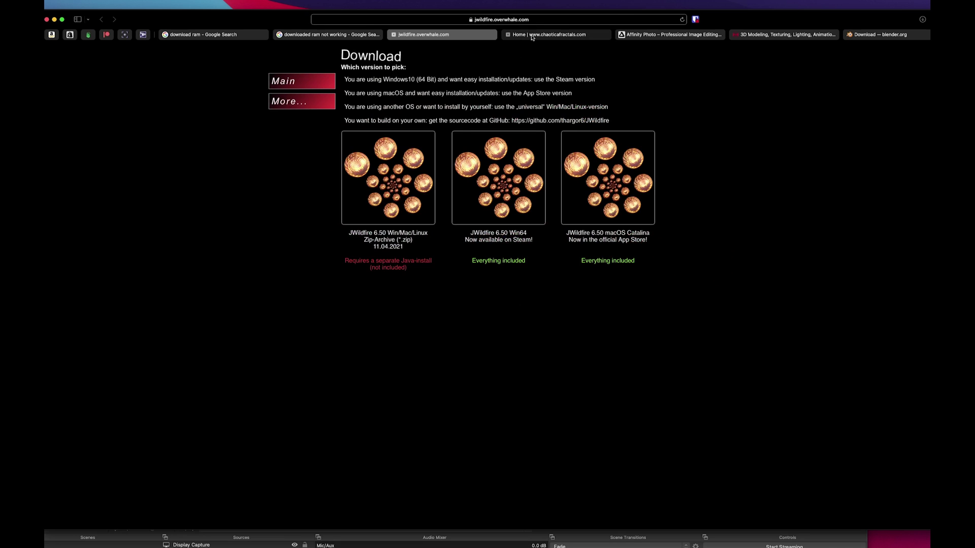
click(532, 36)
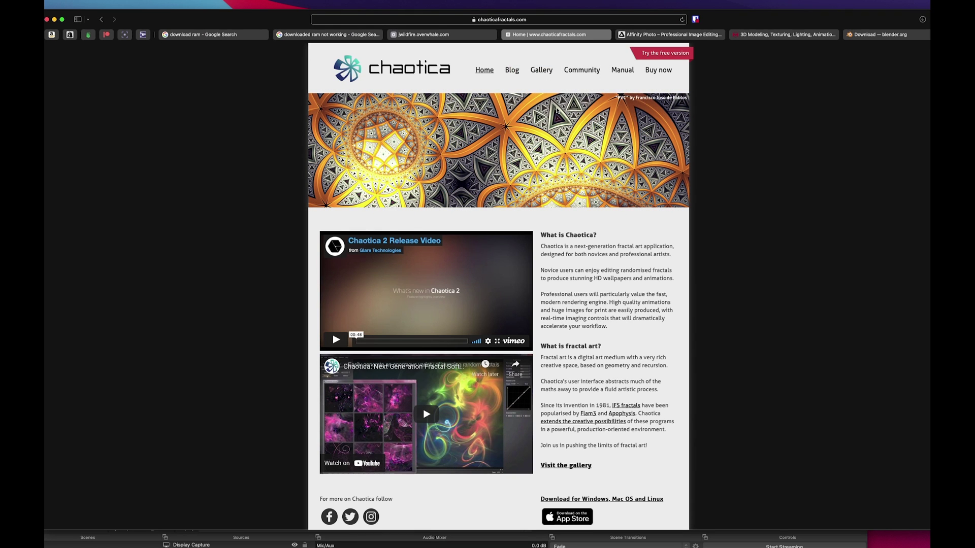
scroll(583, 163, down, 3)
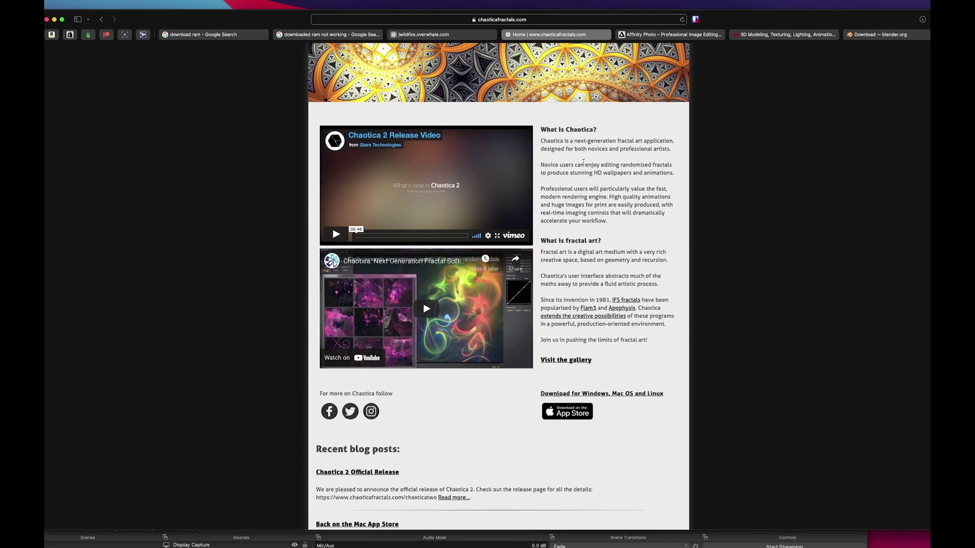
scroll(584, 162, up, 3)
Look through the Affinity Photo product page
click(680, 36)
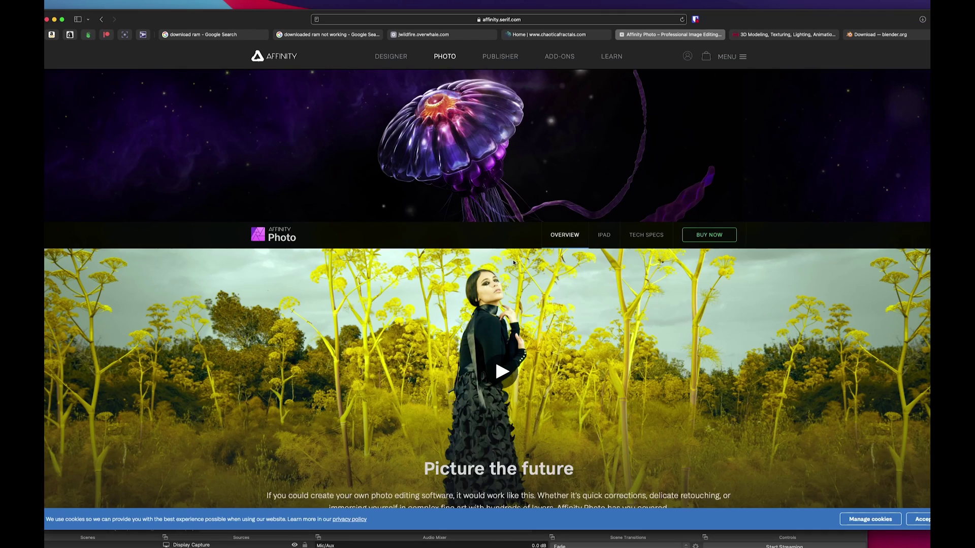
scroll(511, 254, down, 10)
scroll(511, 257, up, 5)
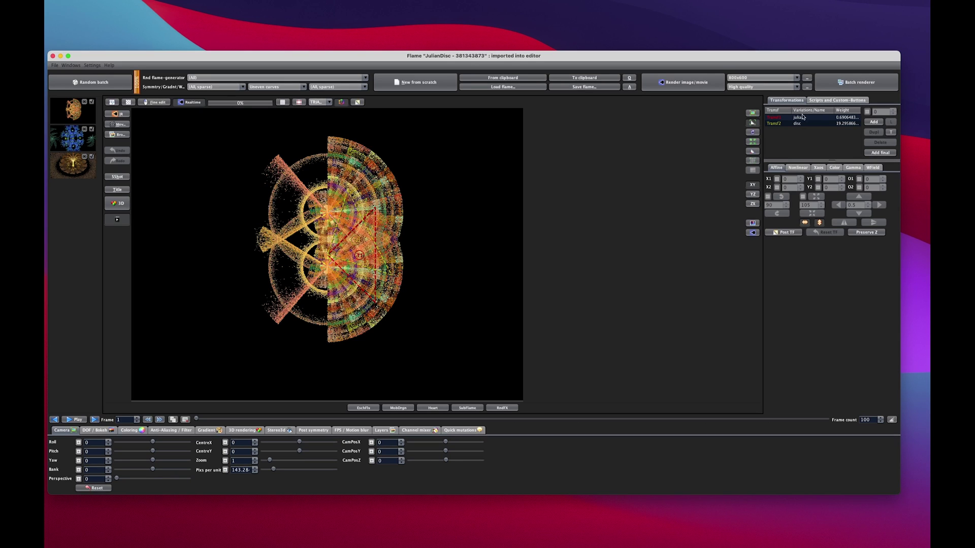
Switch to JWildfire, generate a batch of random flames, stop it early and load the first bright green flame
click(812, 100)
click(795, 101)
click(97, 84)
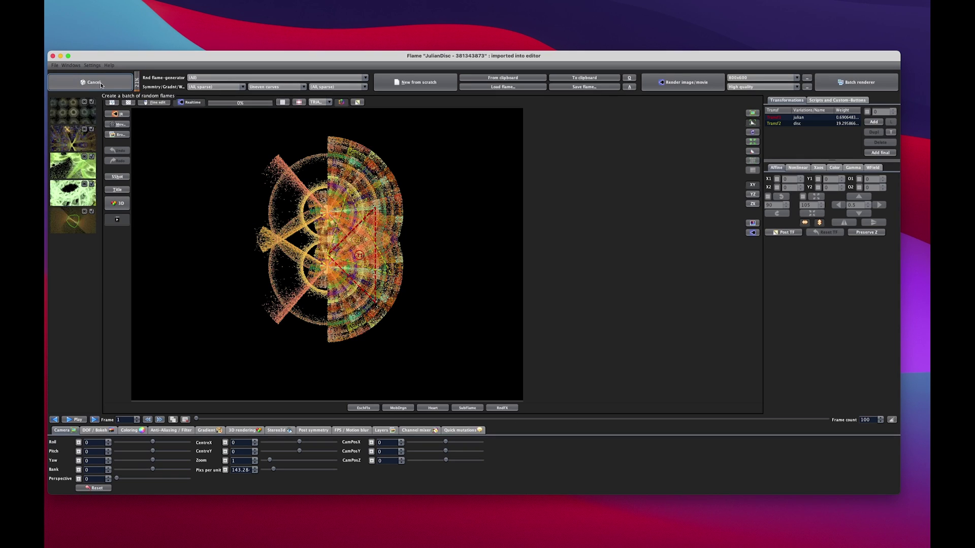
click(100, 85)
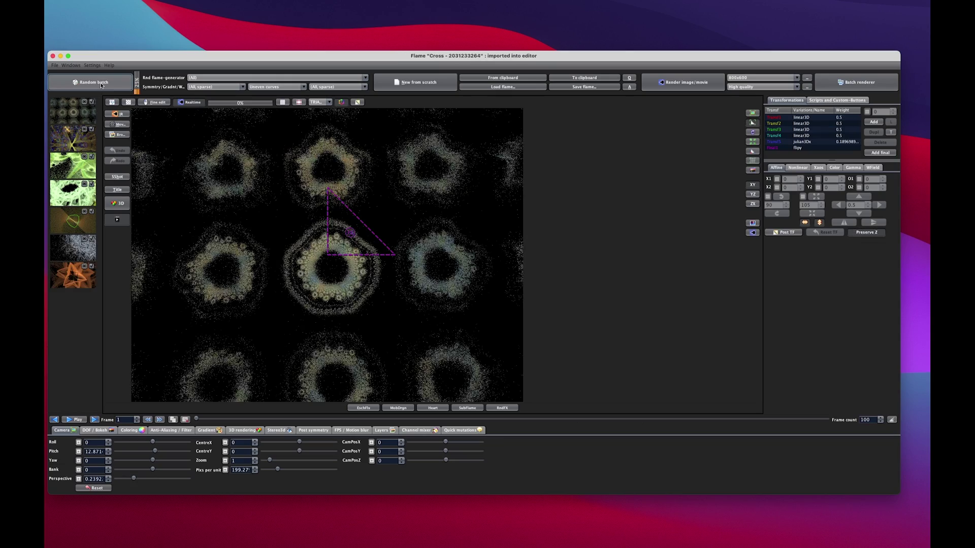
click(62, 164)
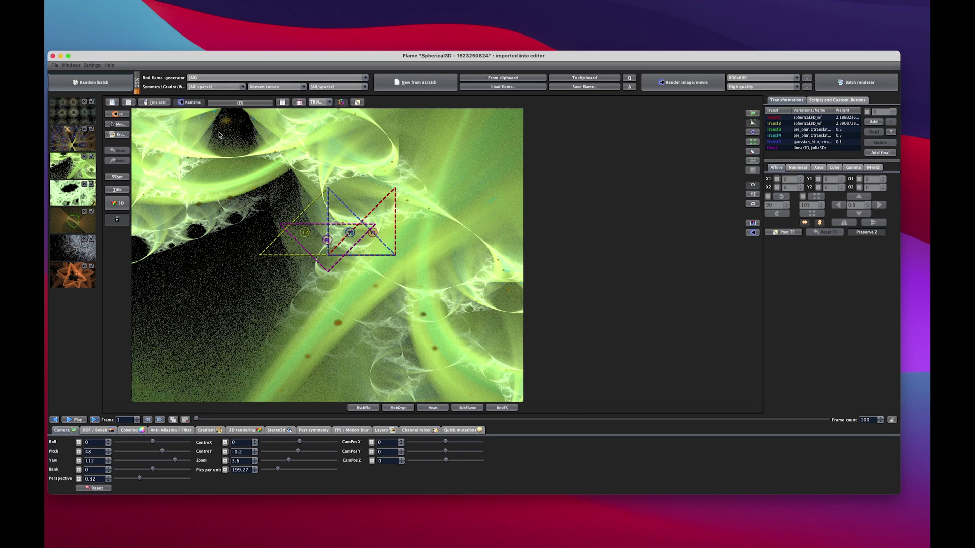
Set the random flame generator to Bubbles3D and the random gradient to Two colors
click(198, 79)
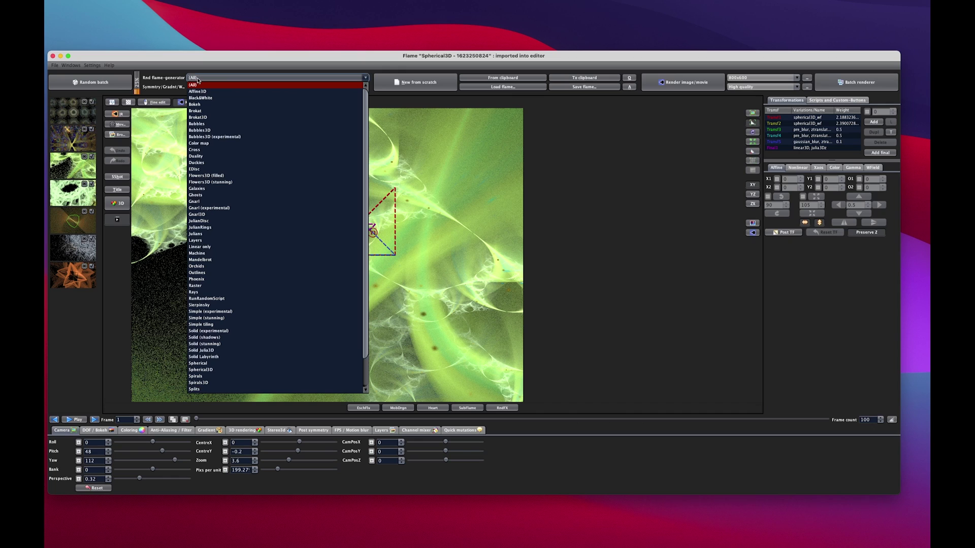
click(221, 131)
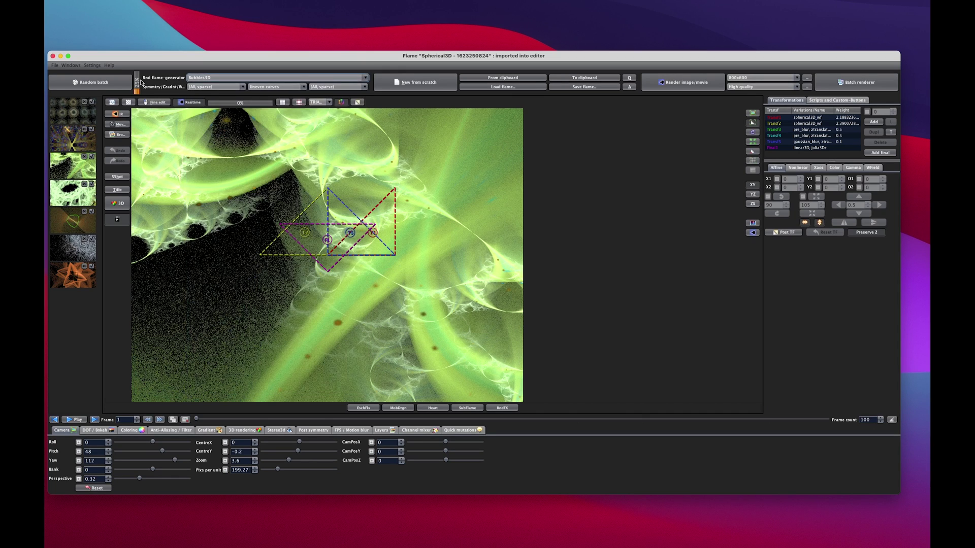
click(268, 89)
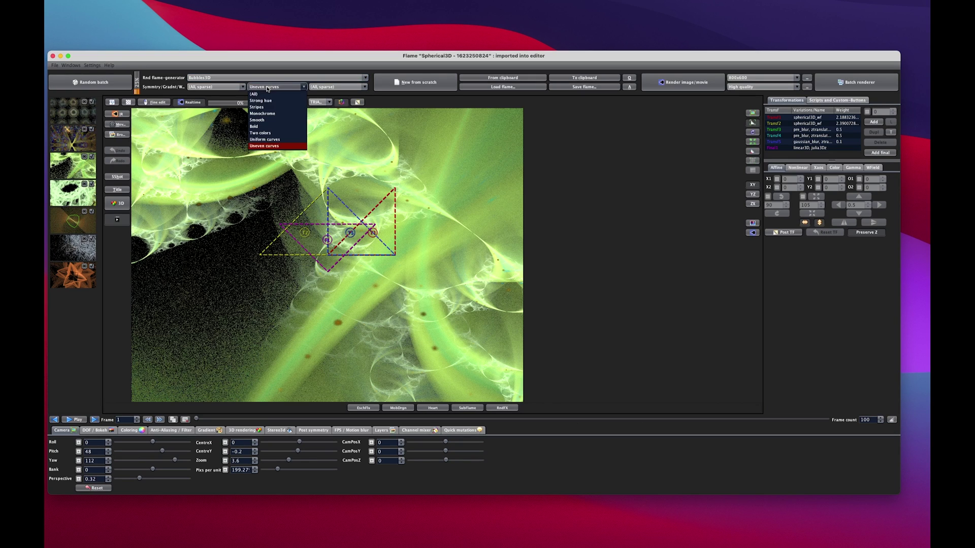
click(264, 133)
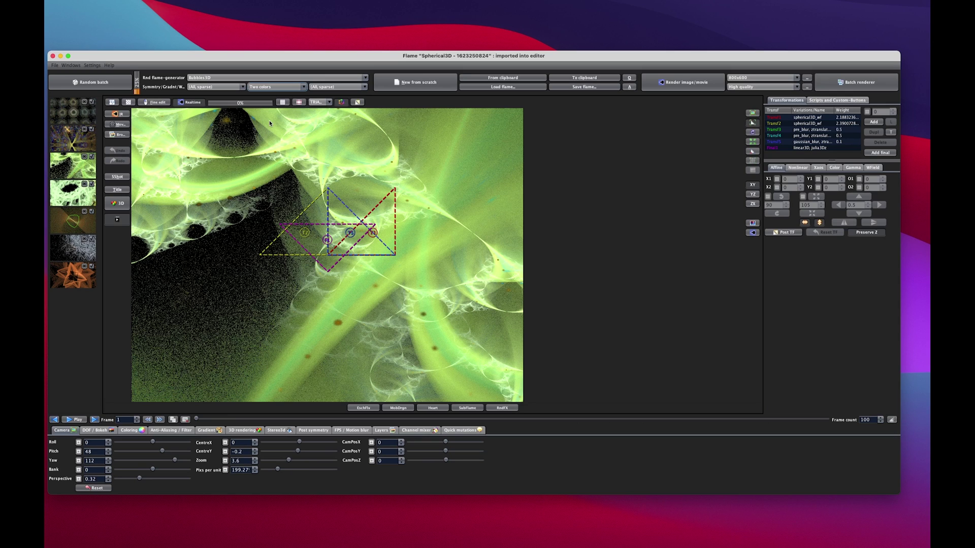
Generate a new random batch and load the pale beige flame with the smooth hourglass shape
click(100, 87)
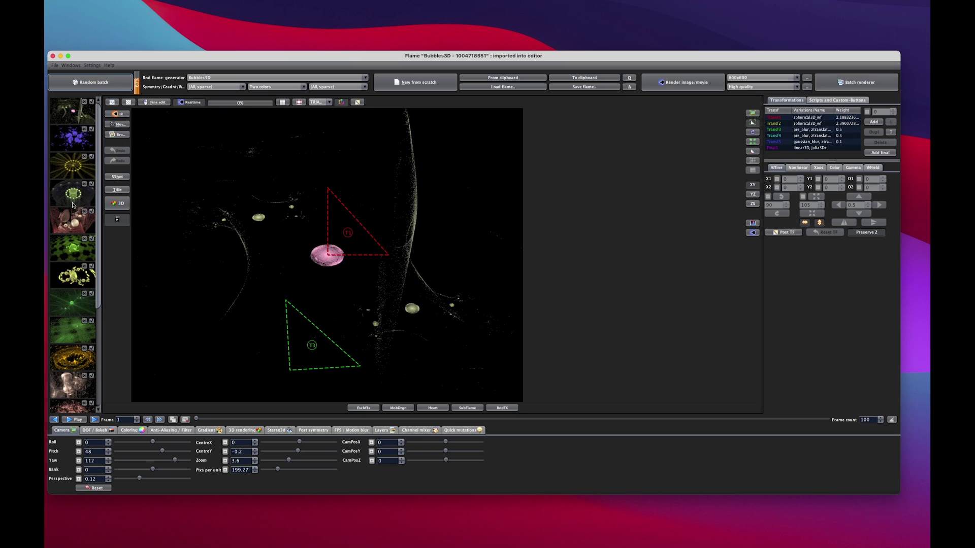
scroll(73, 206, down, 5)
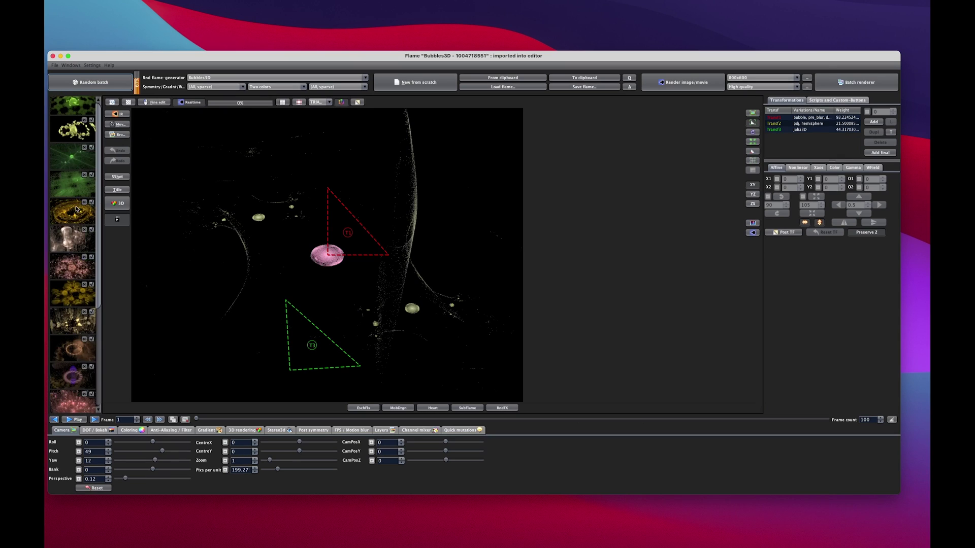
click(65, 405)
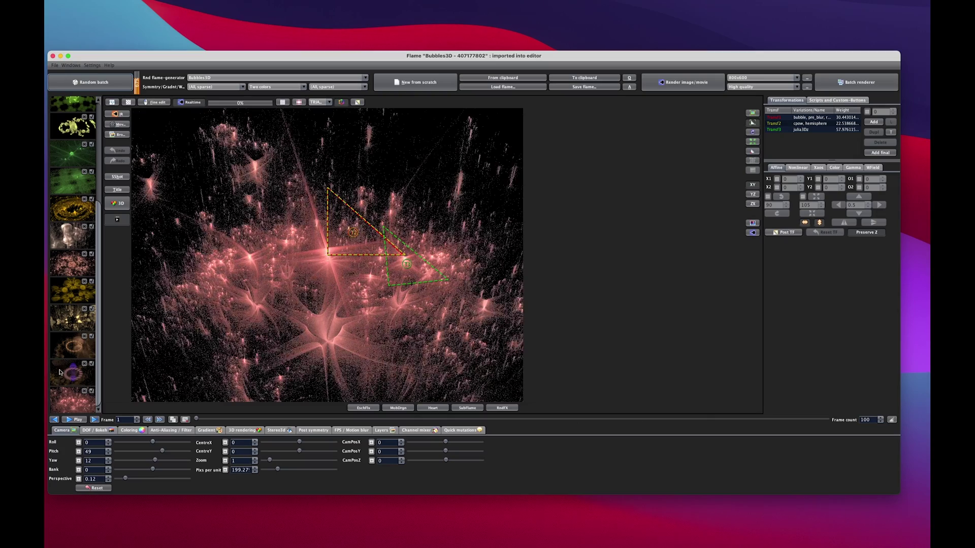
click(63, 242)
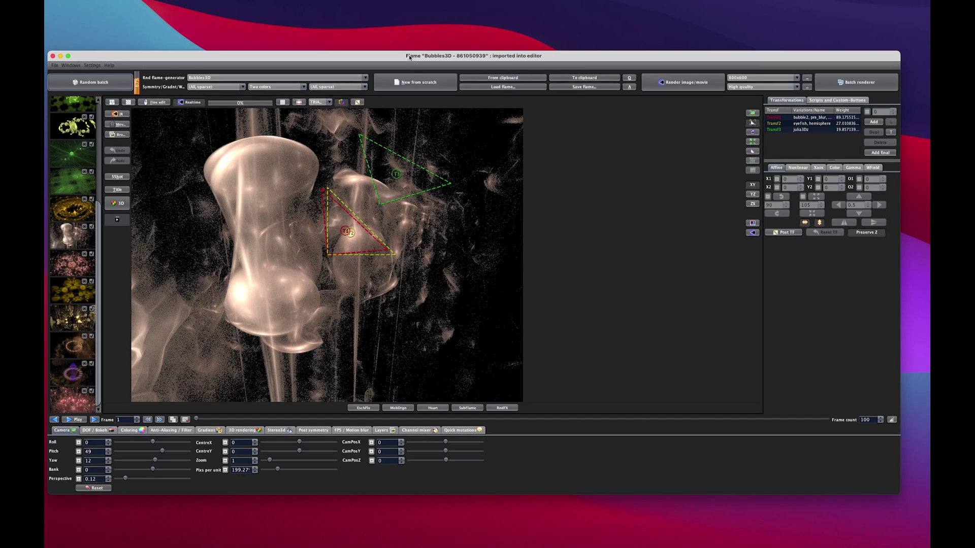
Set the camera yaw to 129, bank to -35 and perspective to 0.79, and hide the transform triangles in the preview
drag(410, 57, 413, 54)
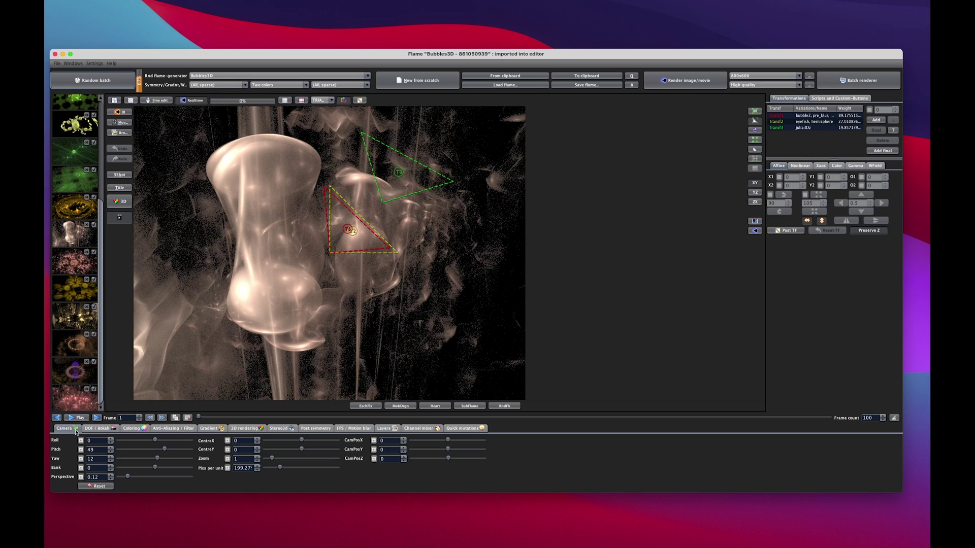
drag(127, 476, 148, 467)
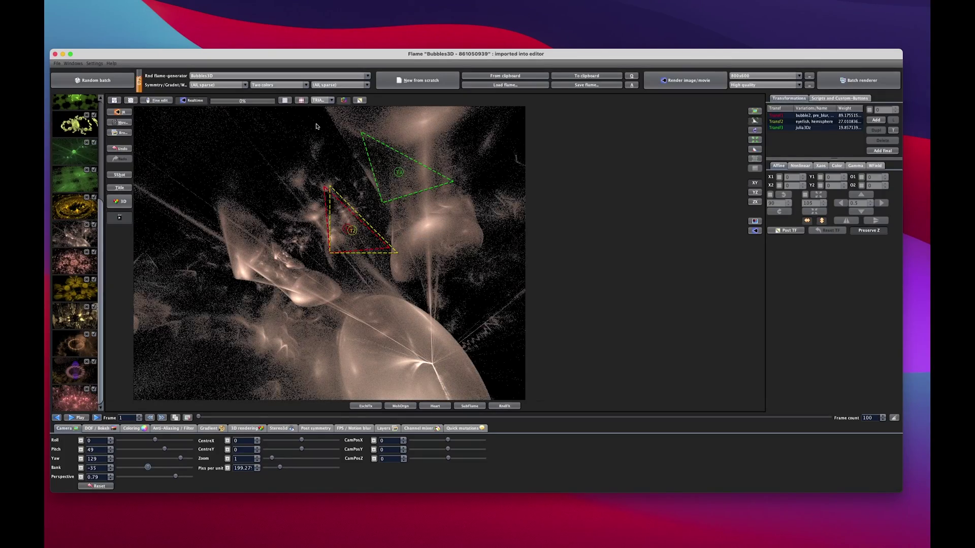
click(324, 100)
click(319, 108)
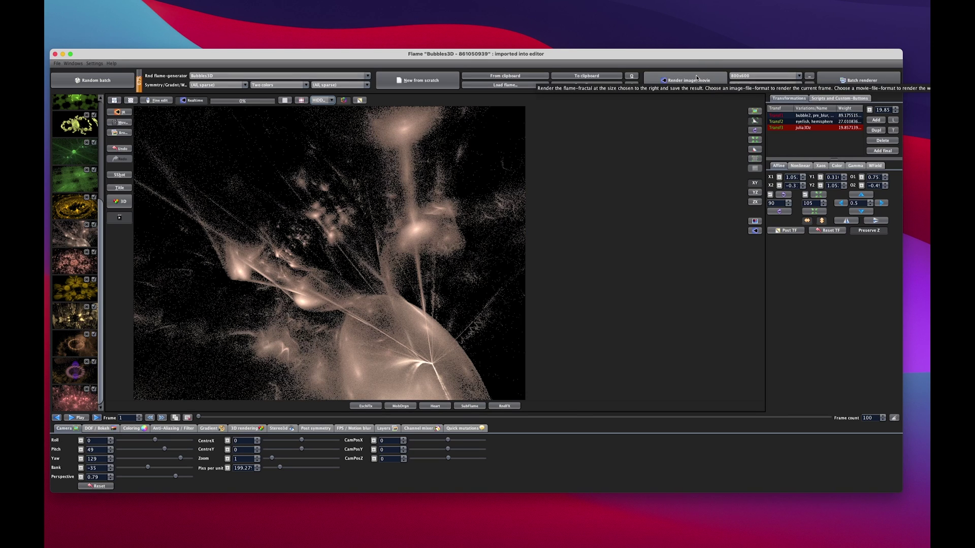
Set the render size to 1920x1080 and render the flame to Documents as Tutorial_Fractal.png
click(761, 75)
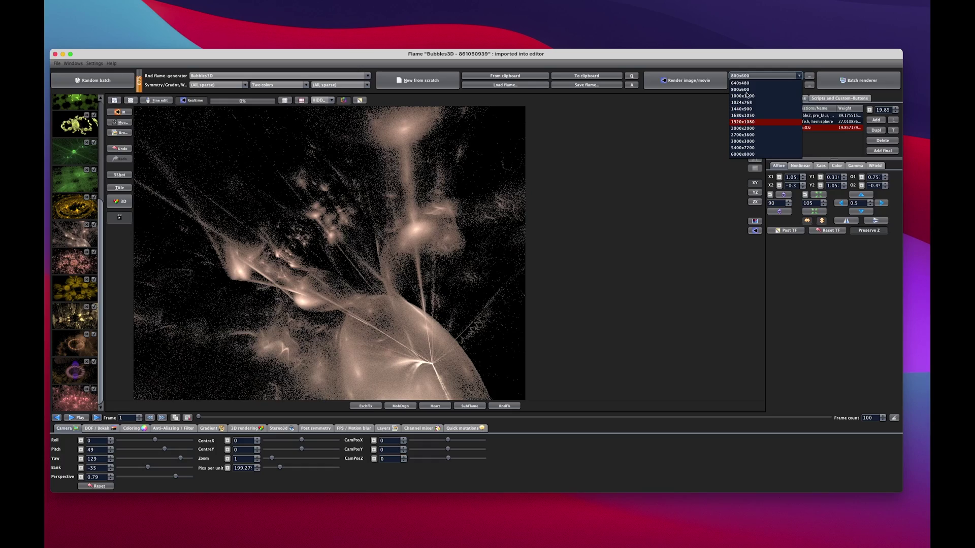
click(742, 122)
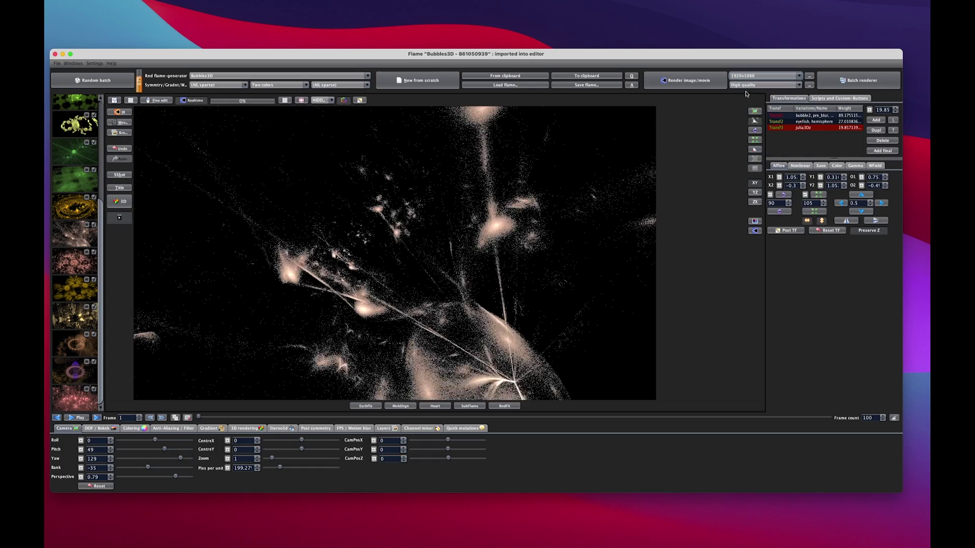
click(694, 82)
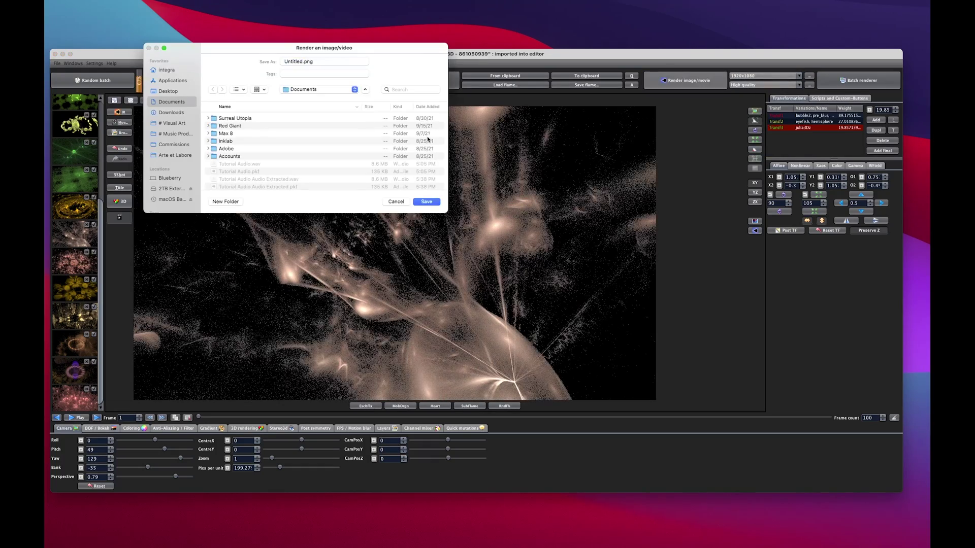
click(298, 62)
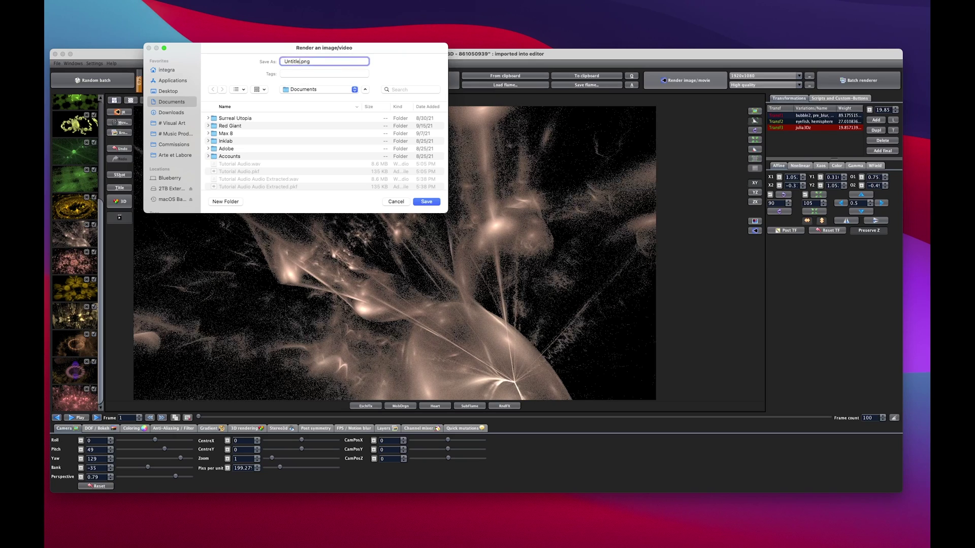
key(BackSpace)
key(BackSpace)
key(BackSpace)
key(BackSpace)
key(BackSpace)
key(BackSpace)
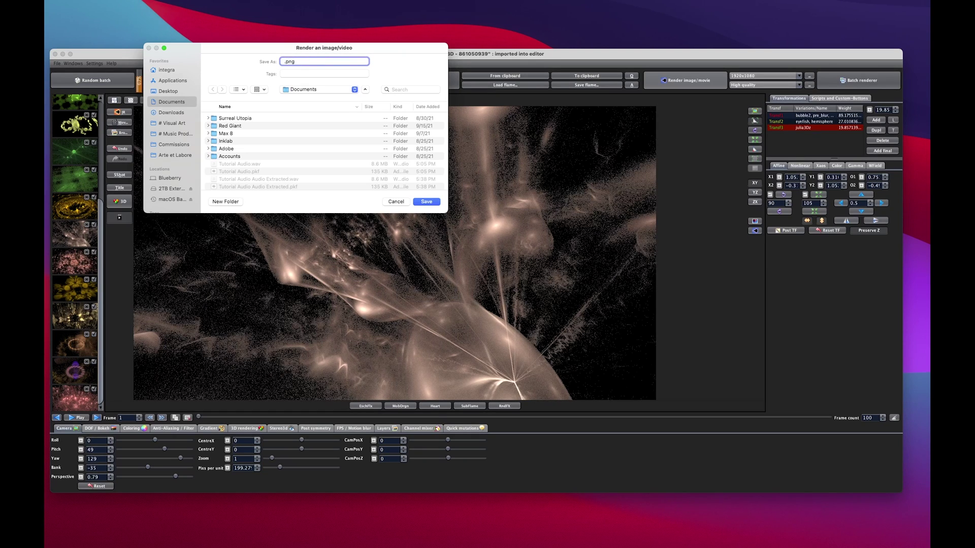
text(Tutorial_Fractal)
key(Return)
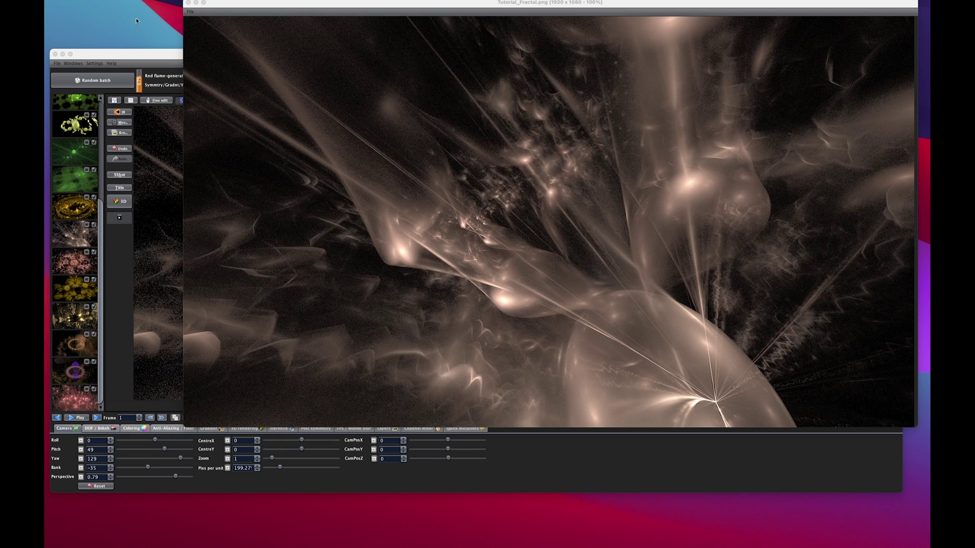
drag(252, 0, 290, 0)
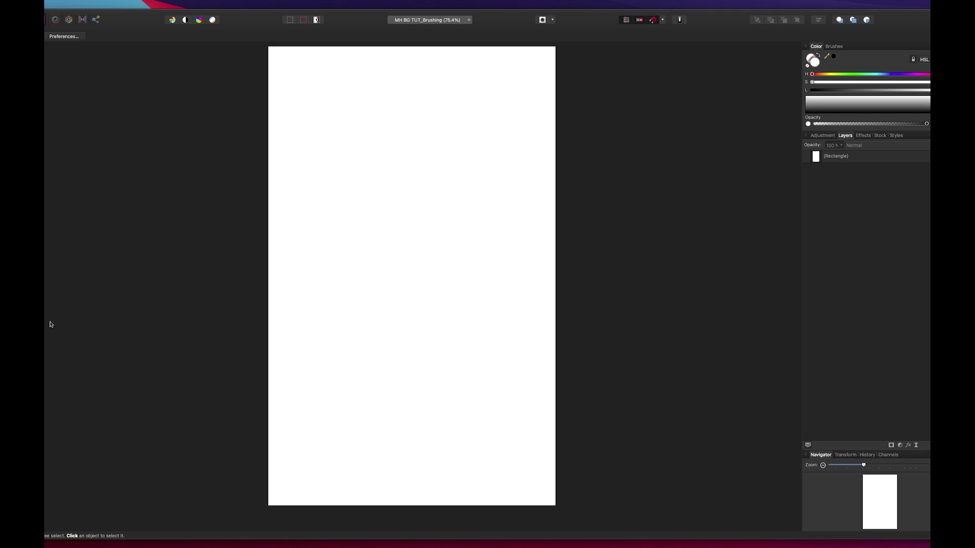
In the MH BG TUT_Brushing document in Affinity Photo, fill the page-sized rectangle with black and add a pixel layer above it
click(297, 225)
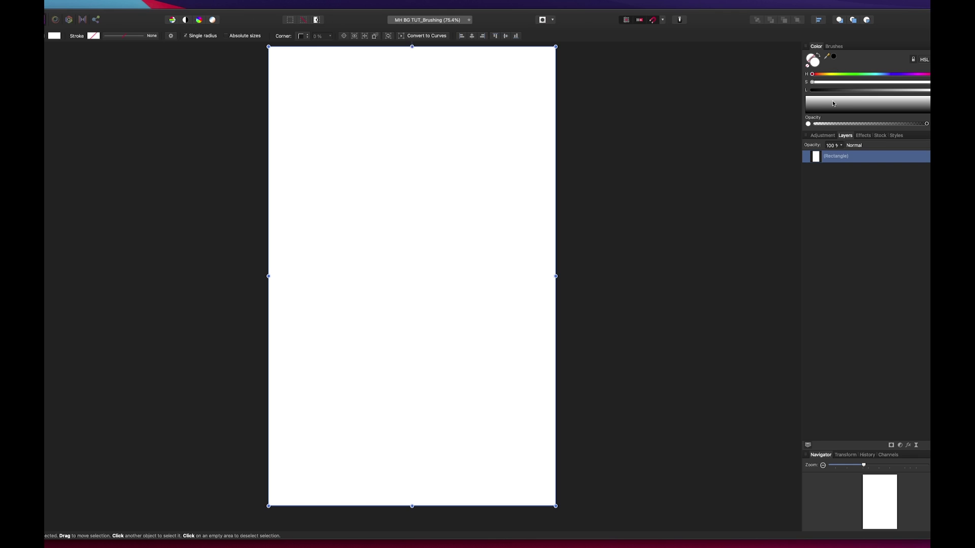
drag(832, 104, 803, 125)
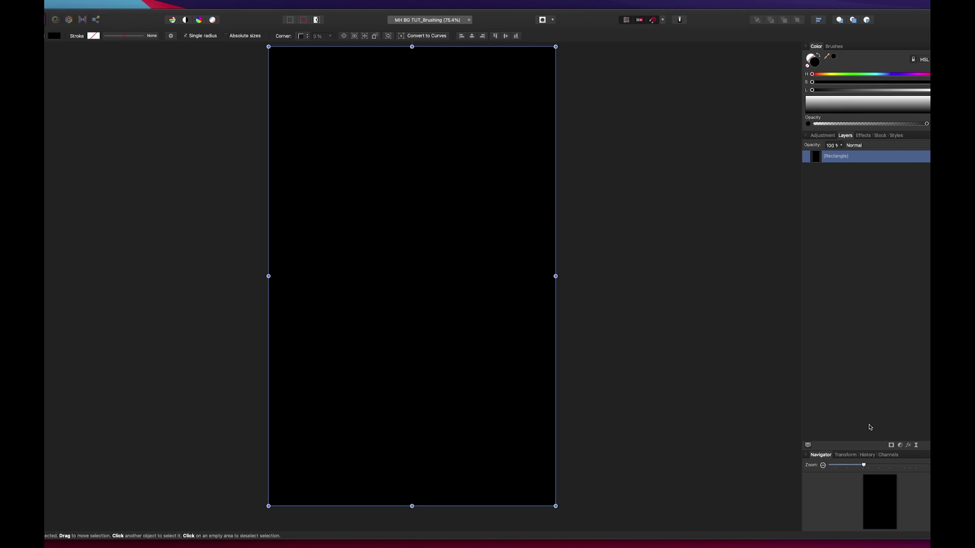
click(934, 445)
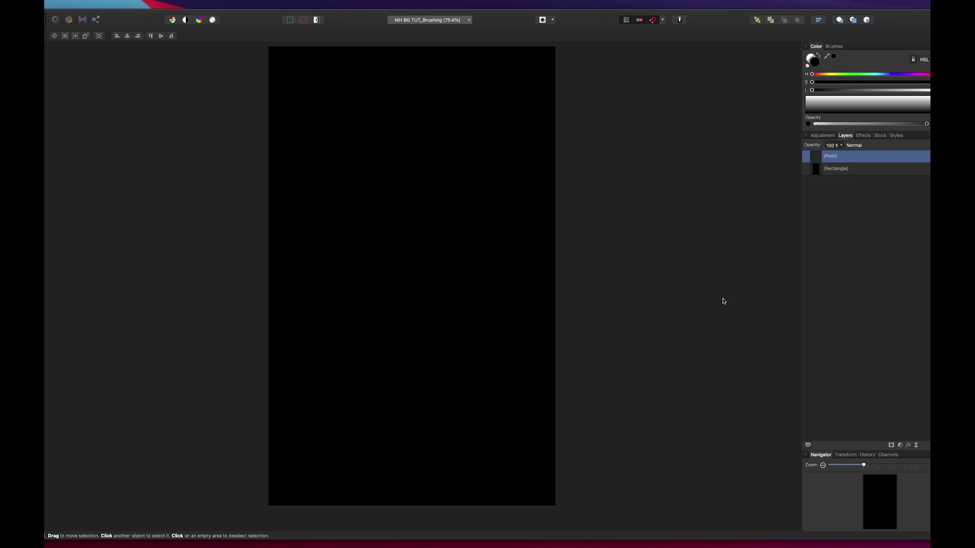
Set up a smaller soft Paint Brush with 6% flow and 0% hardness
key(b)
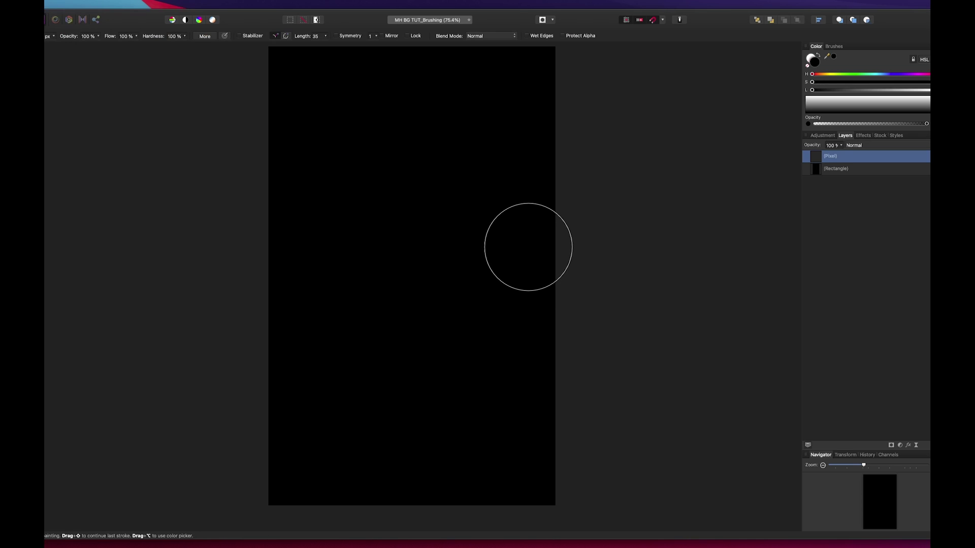
key(bracketleft)
key(bracketleft)
key(bracketright)
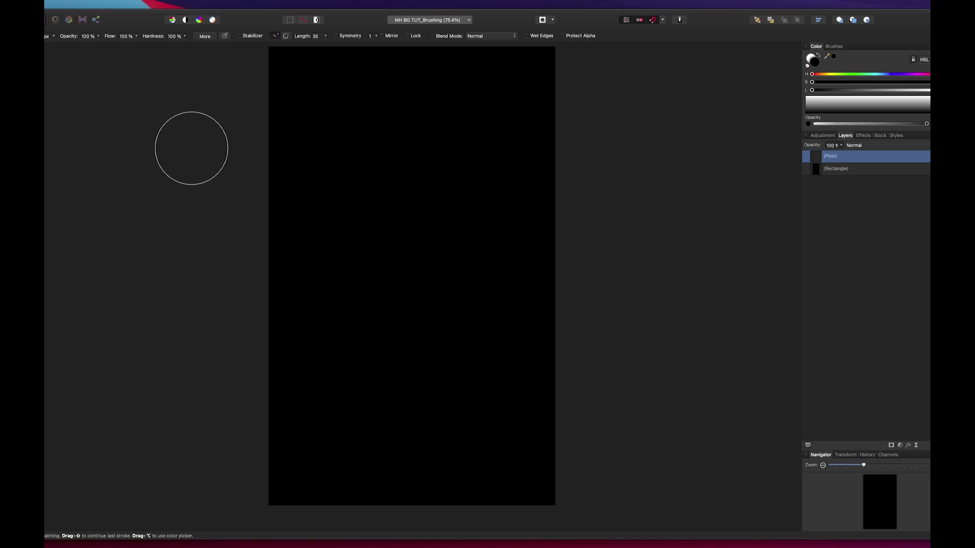
drag(110, 36, 73, 41)
drag(144, 35, 106, 37)
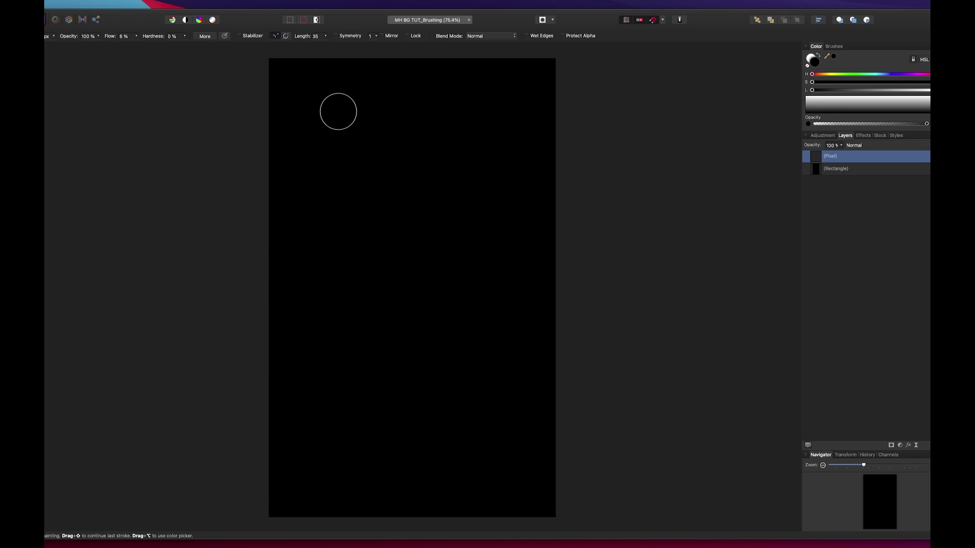
scroll(510, 103, down, 2)
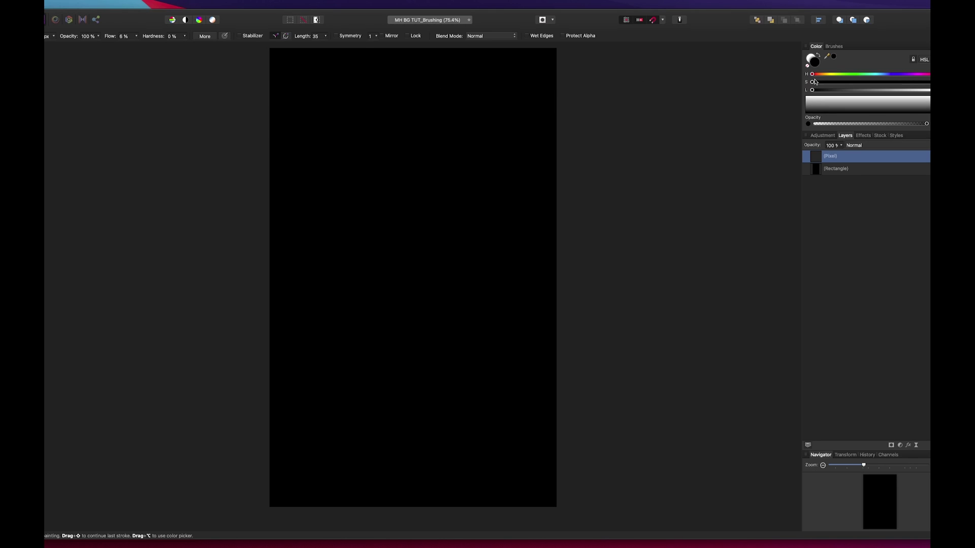
Choose a dark muted blue as the brush colour and undo the test stroke near the top of the canvas
click(886, 74)
click(871, 82)
click(869, 89)
drag(869, 90, 860, 92)
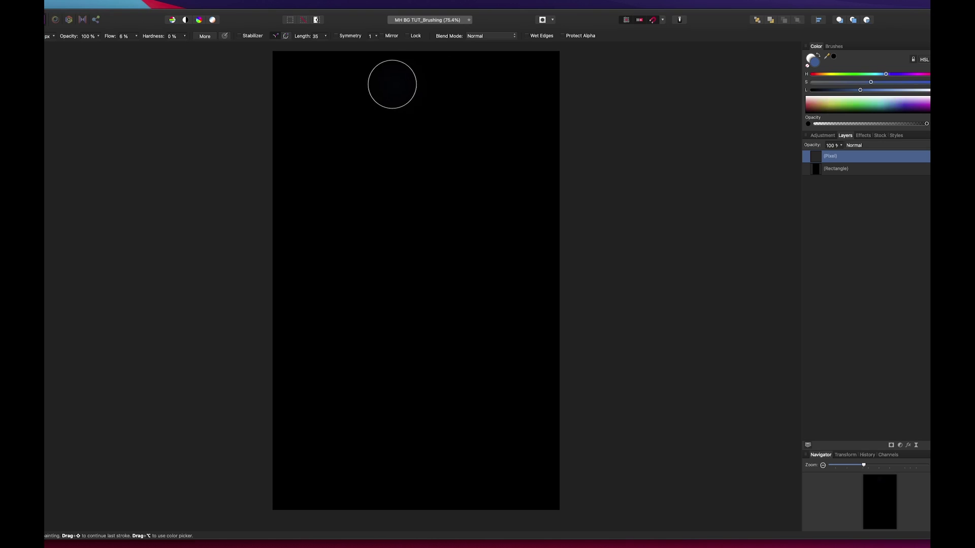
mouse_move(331, 76)
mouse_down()
mouse_move(360, 126)
mouse_move(352, 145)
mouse_move(397, 180)
mouse_up()
drag(860, 90, 840, 91)
key(super+z)
Paint a soft dark blue patch at the canvas's upper left, and faint broad washes with a much larger brush over the rest
drag(332, 68, 337, 142)
key(])
key(])
key(])
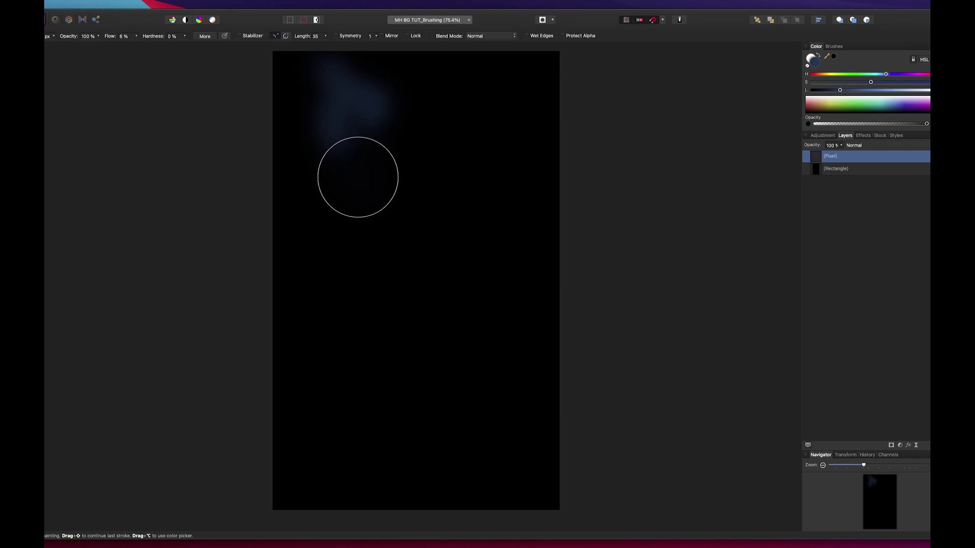
key(])
key(])
key(])
mouse_move(349, 206)
mouse_down()
mouse_move(309, 393)
mouse_move(365, 453)
mouse_move(530, 467)
mouse_move(526, 441)
mouse_up()
key(])
scroll(526, 441, up, 1)
mouse_move(470, 344)
mouse_down()
mouse_move(429, 232)
mouse_move(579, 155)
mouse_up()
key([)
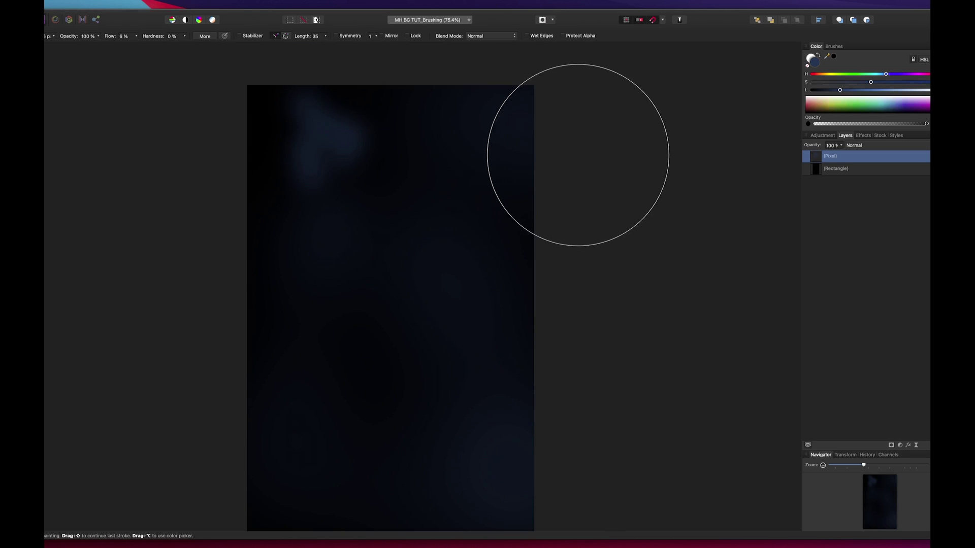
Lighten the brush colour and paint small soft highlights over the blue patch at the canvas's upper left with a smaller brush
scroll(298, 169, up, 2)
key([)
key([)
key([)
scroll(375, 189, down, 1)
key([)
key([)
key([)
click(884, 90)
key(])
key([)
mouse_move(281, 134)
mouse_down()
mouse_move(344, 168)
mouse_move(289, 188)
mouse_up()
key(])
scroll(303, 163, down, 2)
drag(315, 142, 339, 178)
Enlarge the brush and paint a soft diagonal haze from the upper-left highlights towards the canvas centre
key(])
key(])
key(])
key(])
drag(345, 222, 394, 301)
scroll(481, 168, up, 1)
Darken the brush to a medium blue and paint soft patches down the canvas's left side and near its centre
drag(884, 90, 855, 90)
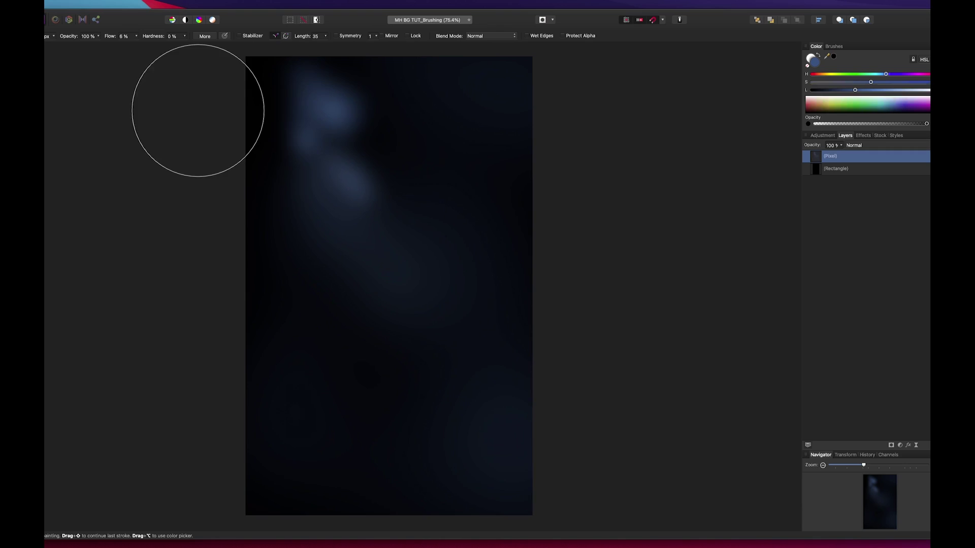
drag(198, 111, 272, 127)
scroll(256, 210, down, 1)
drag(256, 210, 314, 221)
key([)
key([)
key([)
drag(290, 267, 324, 337)
mouse_move(381, 292)
mouse_down()
mouse_move(392, 330)
mouse_move(386, 304)
mouse_up()
scroll(386, 304, up, 2)
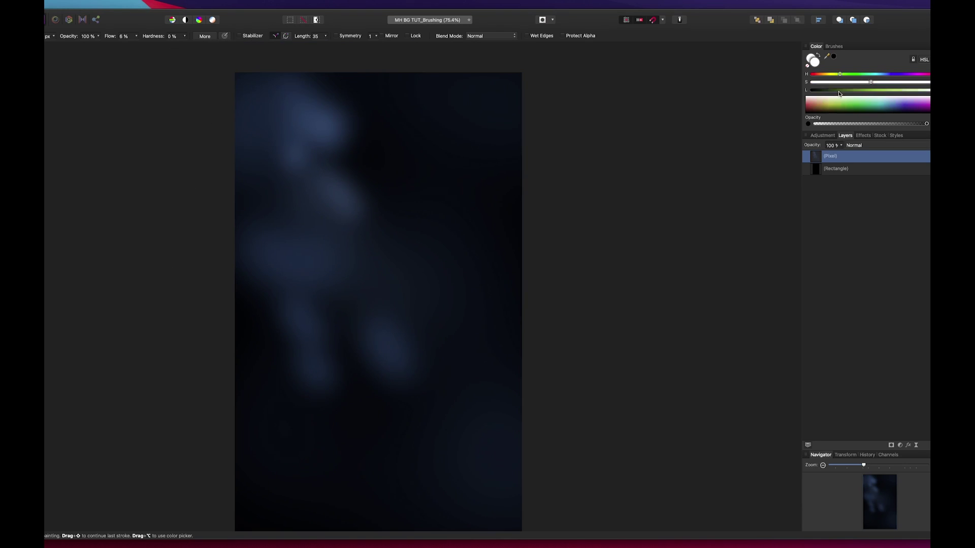
Shift the brush hue slightly towards cyan and paint soft patches in the upper middle and lower left of the canvas
drag(891, 74, 884, 74)
click(856, 90)
key(])
mouse_move(389, 127)
mouse_down()
mouse_move(394, 156)
mouse_move(375, 168)
mouse_up()
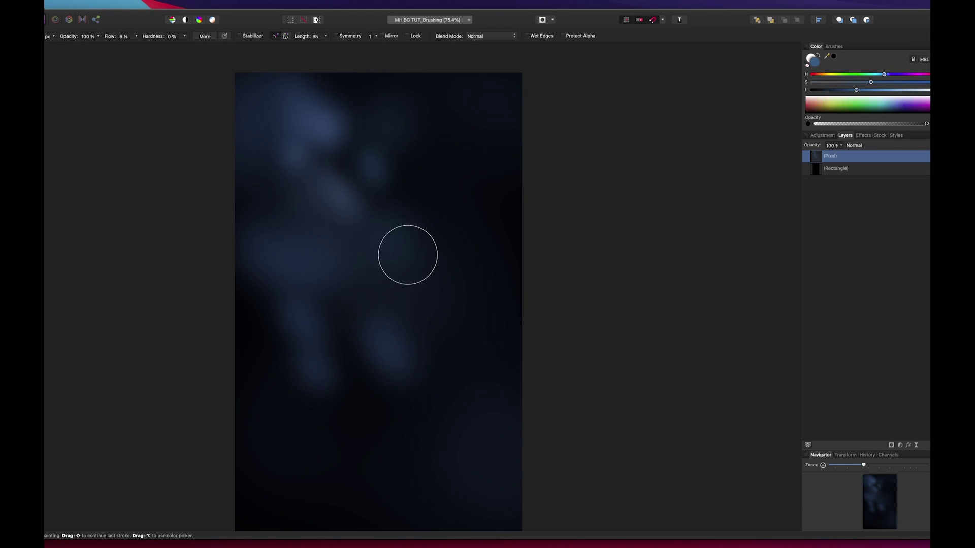
scroll(407, 255, down, 2)
drag(233, 339, 287, 410)
scroll(288, 410, up, 1)
drag(357, 470, 333, 394)
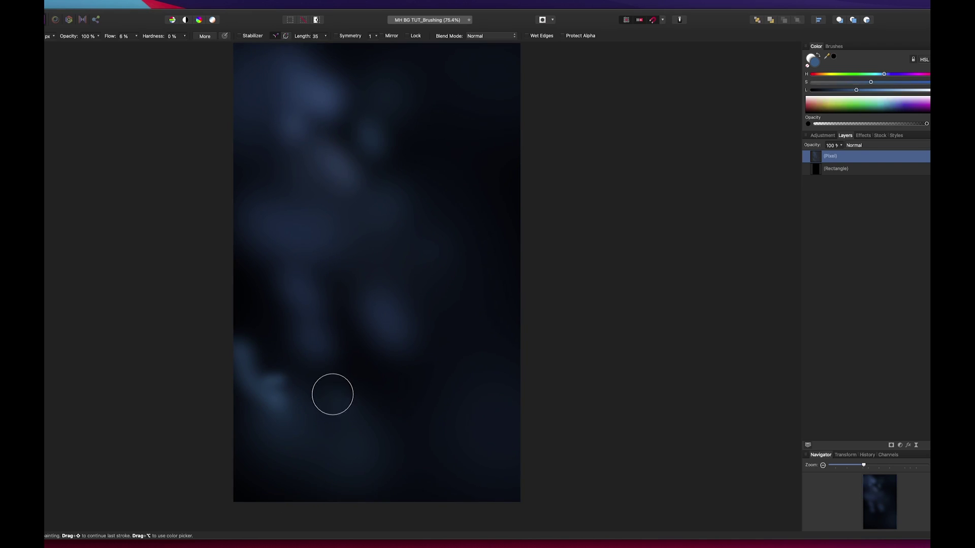
Paint more soft cyan-blue patches across the canvas's centre and right half
scroll(333, 394, up, 1)
drag(427, 215, 449, 194)
drag(456, 121, 465, 140)
mouse_move(471, 246)
mouse_down()
mouse_move(416, 291)
mouse_move(440, 315)
mouse_up()
mouse_move(357, 284)
mouse_down()
mouse_move(359, 331)
mouse_move(394, 274)
mouse_up()
scroll(358, 330, left, 2)
Darken the brush colour and paint a soft vertical patch near the canvas's right edge, enlarging the brush
click(841, 90)
scroll(528, 248, left, 1)
mouse_move(517, 281)
mouse_down()
mouse_move(535, 300)
mouse_move(506, 359)
mouse_up()
scroll(509, 372, down, 1)
scroll(510, 372, up, 1)
key(bracketright)
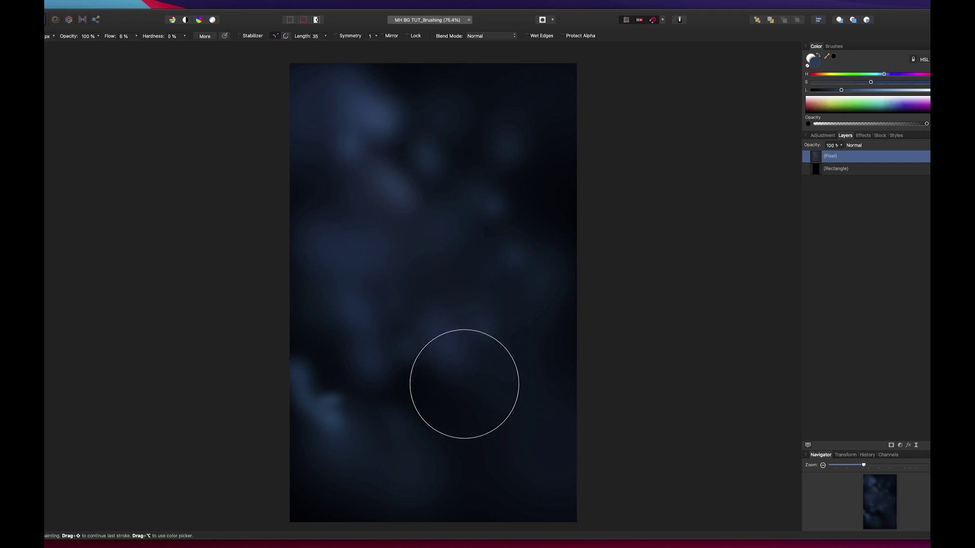
Darken the blue brush colour further to near black and reduce the brush size
scroll(479, 372, right, 1)
click(827, 90)
key(bracketleft)
key(bracketleft)
scroll(497, 206, up, 1)
key(bracketleft)
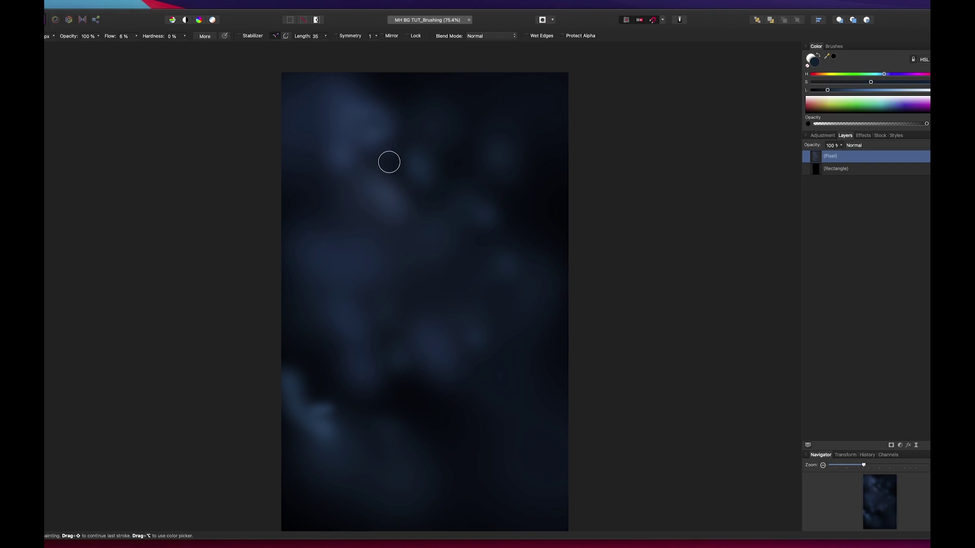
key(e)
drag(418, 159, 422, 161)
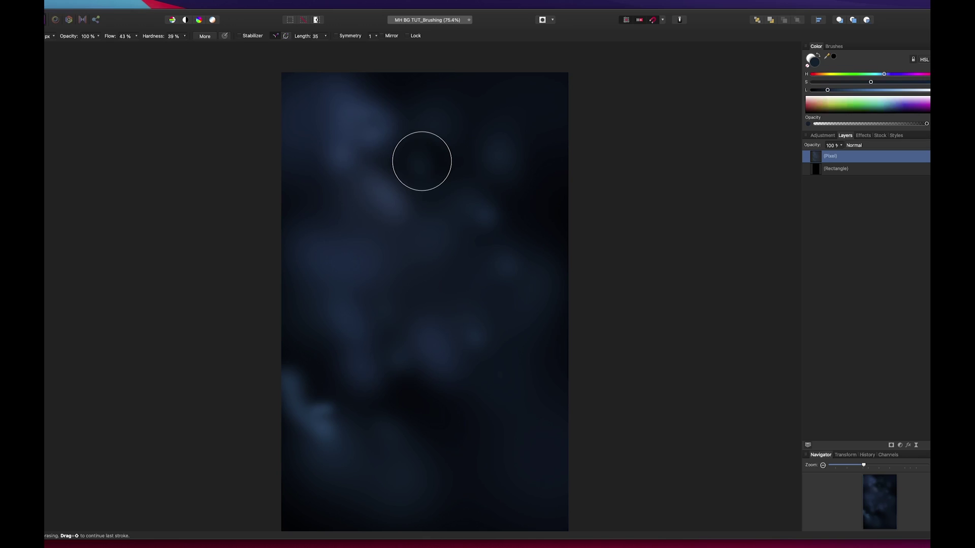
key(super+z)
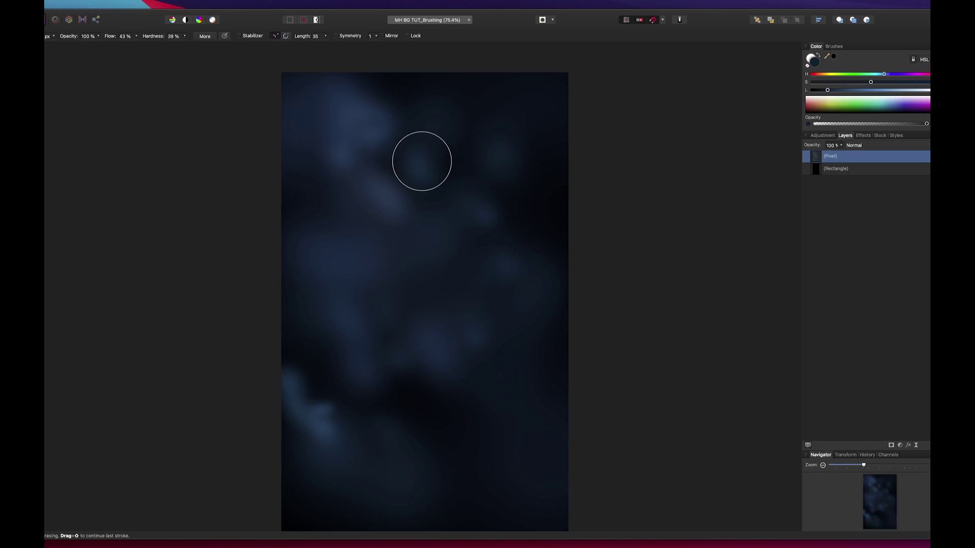
mouse_move(421, 161)
mouse_down()
mouse_move(425, 150)
mouse_move(403, 151)
mouse_move(404, 128)
mouse_move(402, 142)
mouse_up()
key(super+z)
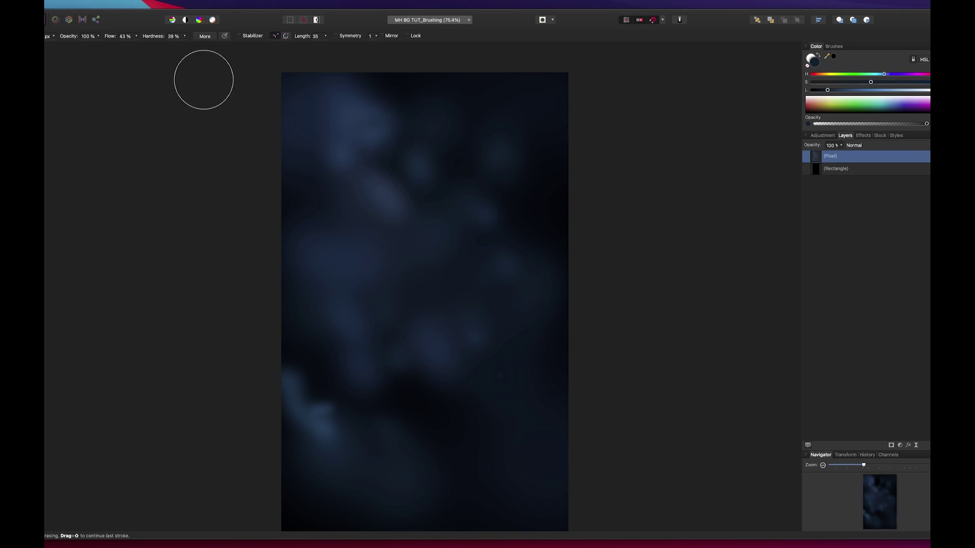
Set the Erase Brush to 18% flow and 8% hardness and erase dark gaps through the blue areas on the canvas's left side
drag(159, 40, 103, 37)
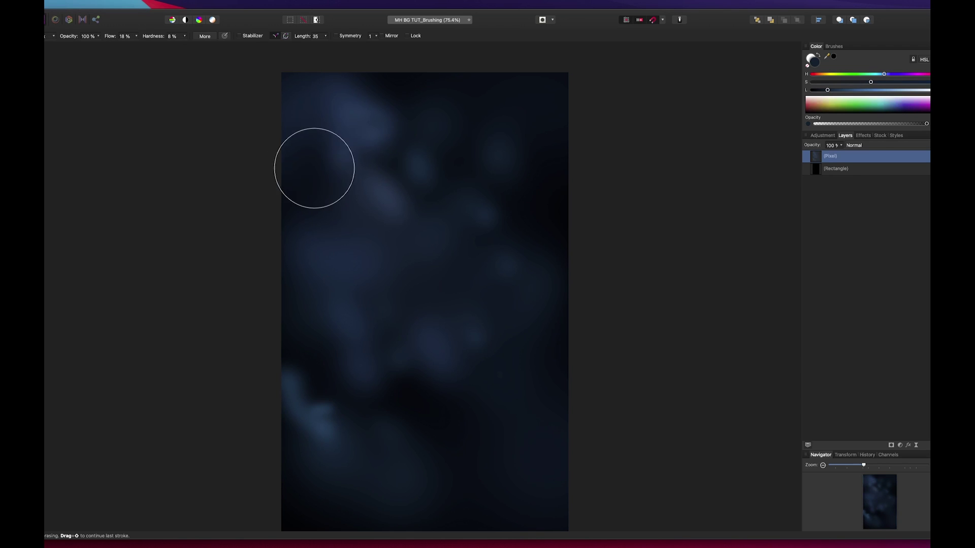
mouse_move(311, 168)
mouse_down()
mouse_move(338, 111)
mouse_move(343, 146)
mouse_move(355, 133)
mouse_move(346, 208)
mouse_move(378, 228)
mouse_move(362, 286)
mouse_move(312, 306)
mouse_move(386, 317)
mouse_up()
scroll(355, 341, down, 2)
scroll(401, 325, up, 1)
Paint soft patches on the canvas's right side and lower half, changing the brush colour to a lighter, less saturated blue
key(b)
drag(542, 168, 478, 230)
drag(827, 89, 876, 89)
click(886, 74)
drag(532, 163, 518, 188)
mouse_move(424, 356)
mouse_down()
mouse_move(426, 382)
mouse_move(381, 431)
mouse_move(411, 470)
mouse_up()
scroll(394, 457, up, 1)
drag(387, 403, 389, 375)
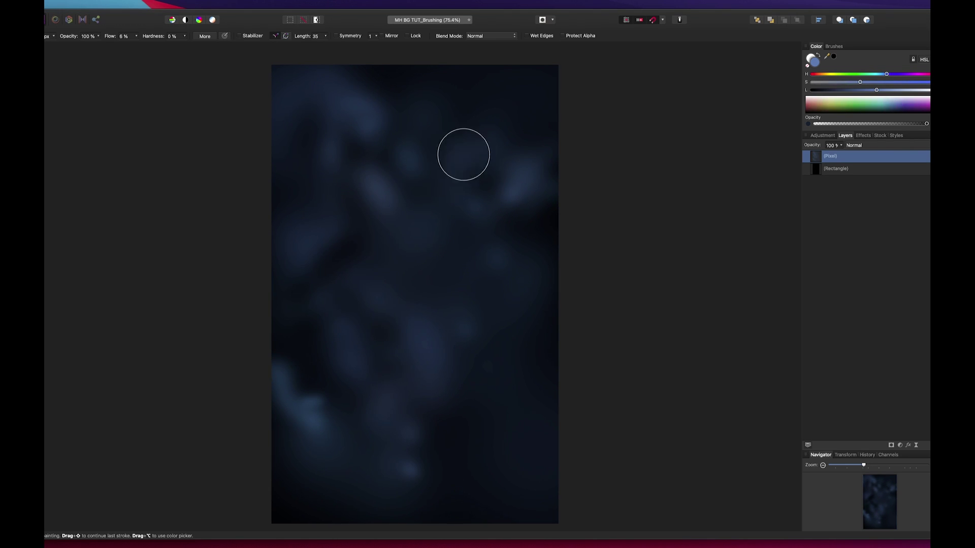
scroll(324, 502, down, 2)
scroll(463, 470, up, 2)
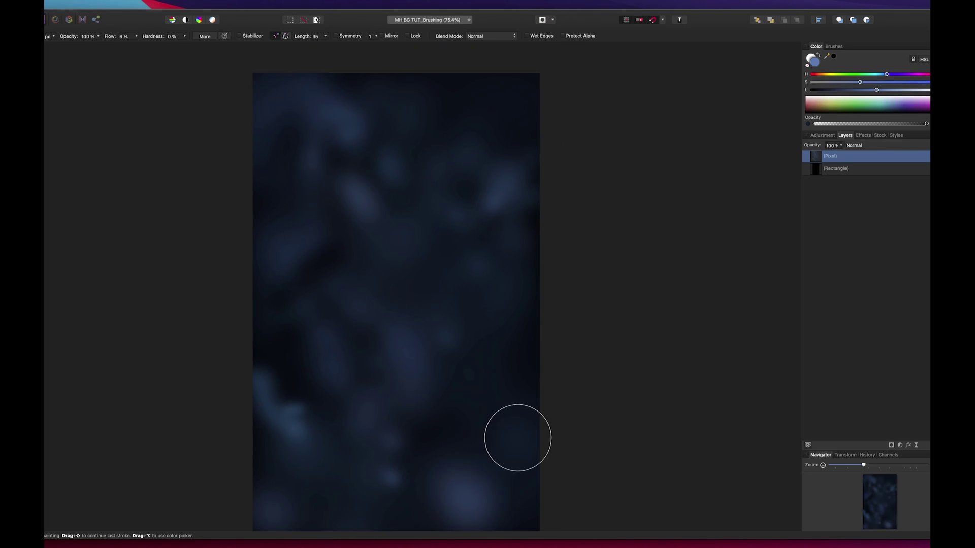
Erase soft dark gaps through the middle and lower left of the painted layer
key(e)
mouse_move(417, 344)
mouse_down()
mouse_move(543, 324)
mouse_move(432, 347)
mouse_move(308, 248)
mouse_move(394, 199)
mouse_move(321, 162)
mouse_move(372, 205)
mouse_move(458, 322)
mouse_up()
scroll(386, 343, left, 2)
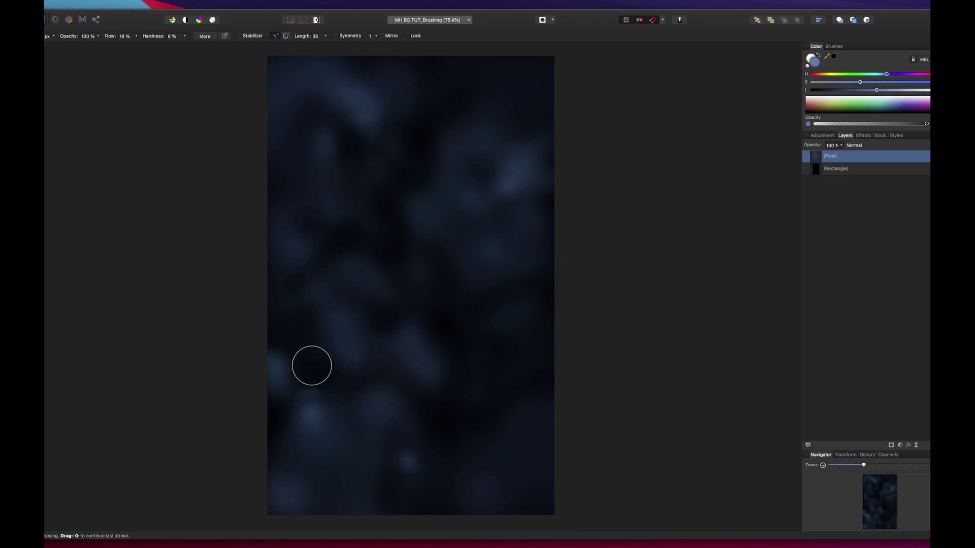
key(v)
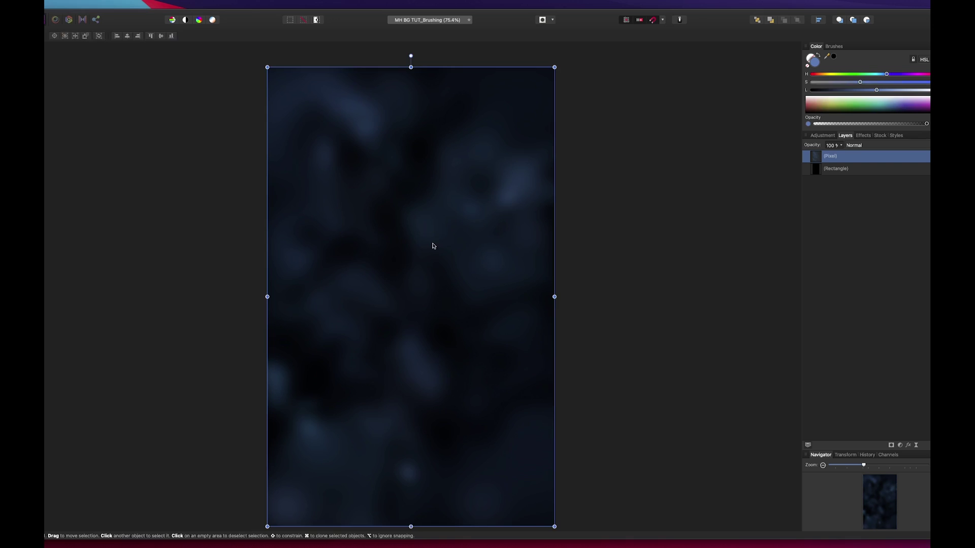
Save the document and deselect the painted layer
key(b)
key(b)
key(b)
scroll(206, 237, right, 1)
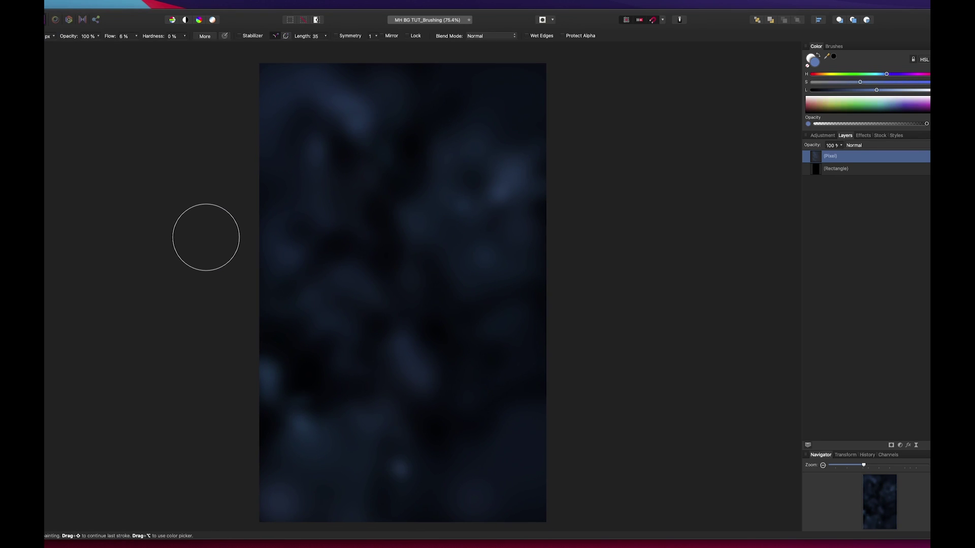
key(super+s)
key(v)
click(155, 180)
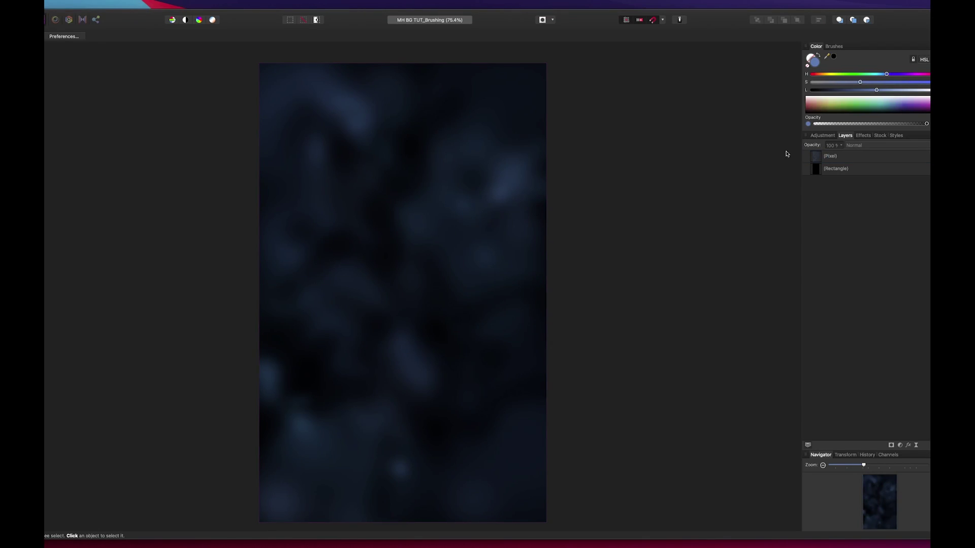
Duplicate the painted pixel layer and rotate the copy 180 degrees
click(811, 159)
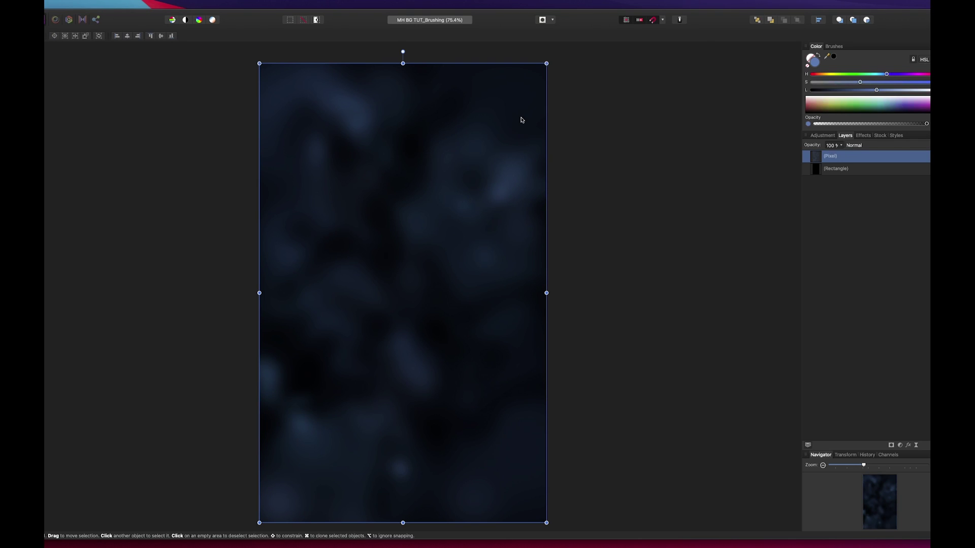
key(super+j)
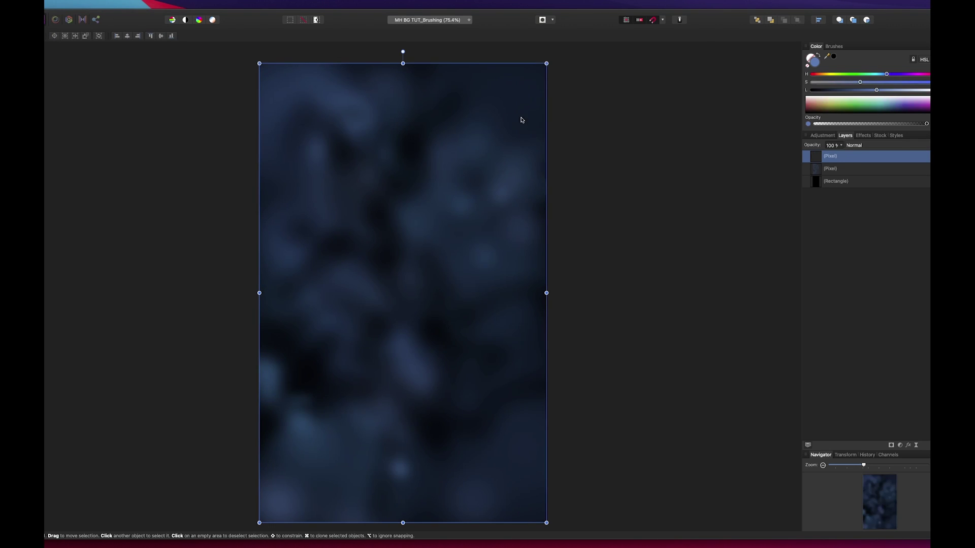
drag(403, 52, 411, 511)
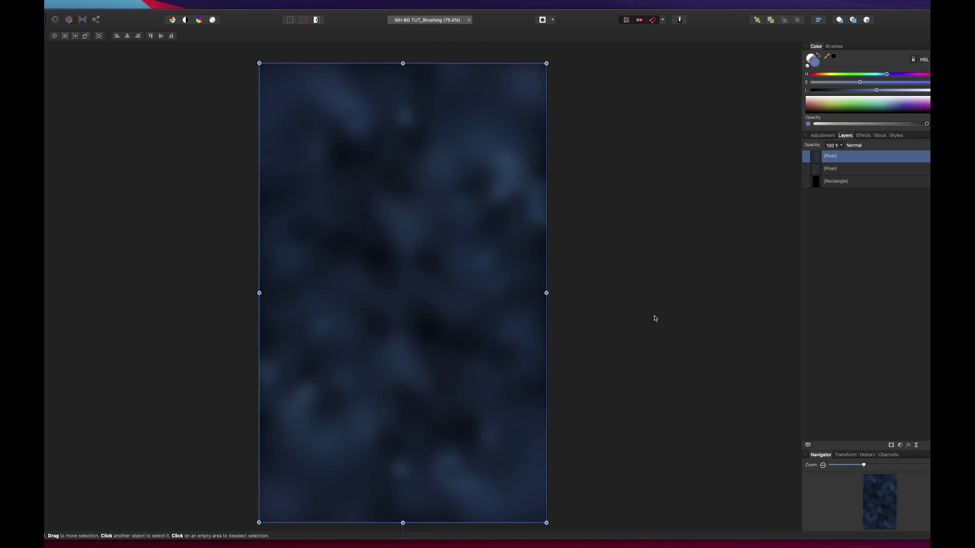
Set the rotated copy's blend mode to Add and its opacity to 88%, and activate the Erase Brush with nothing selected
click(866, 145)
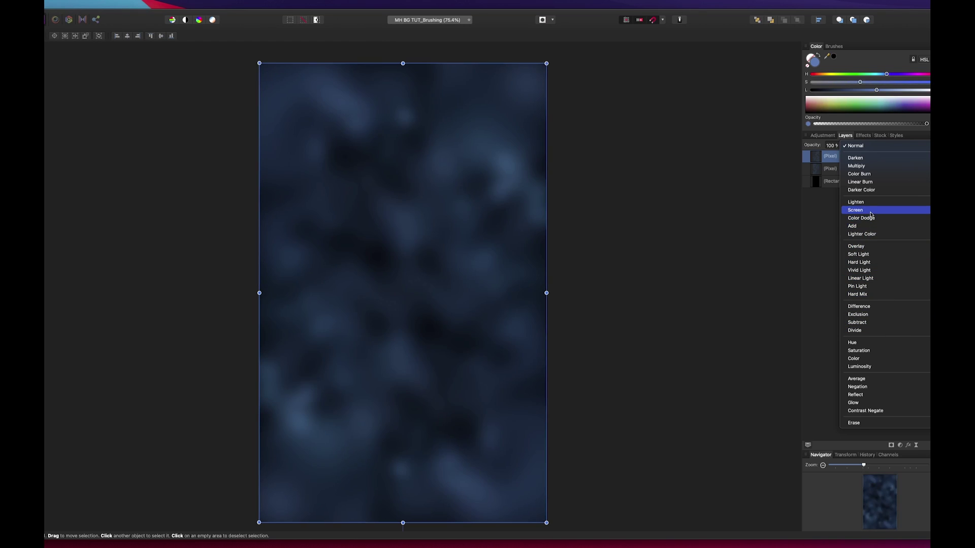
click(872, 226)
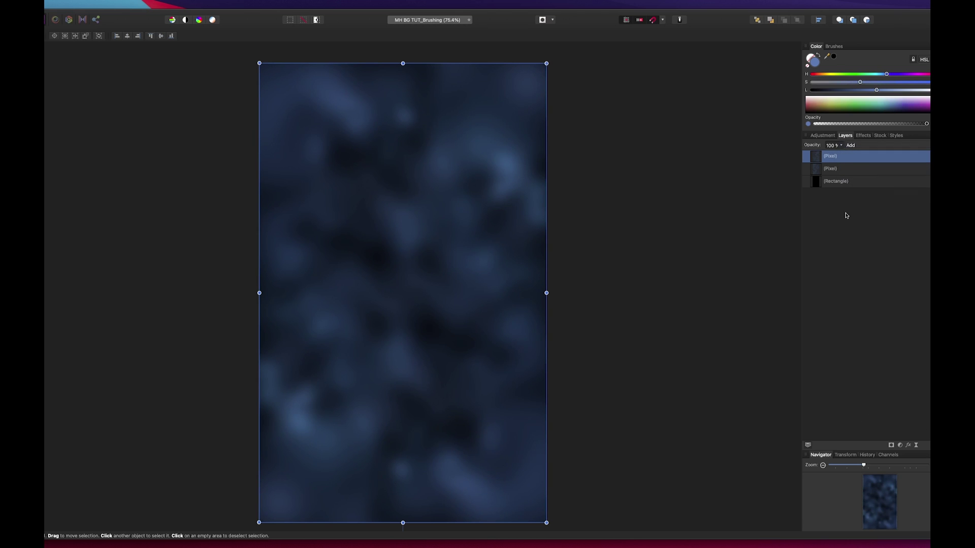
click(842, 147)
mouse_move(841, 153)
mouse_down()
mouse_move(802, 154)
mouse_move(828, 154)
mouse_up()
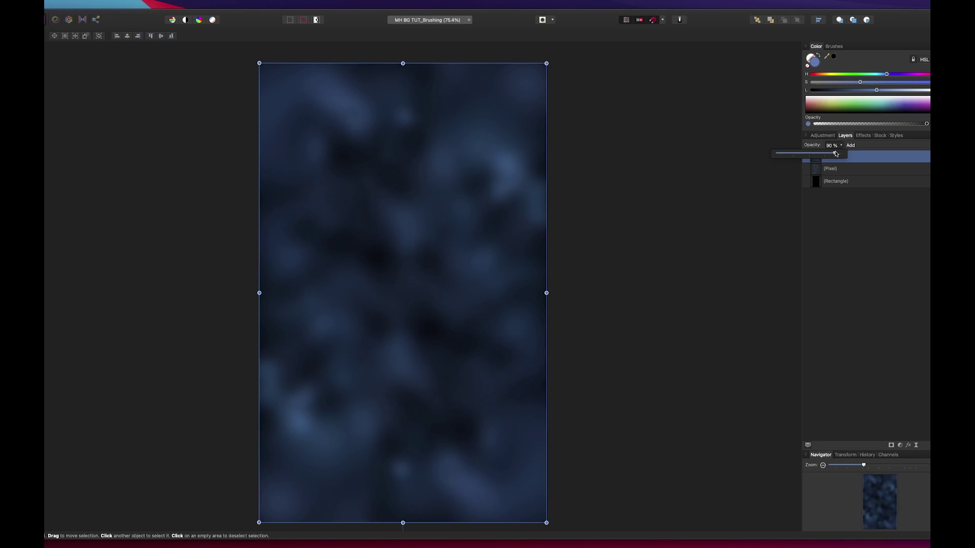
scroll(674, 163, down, 1)
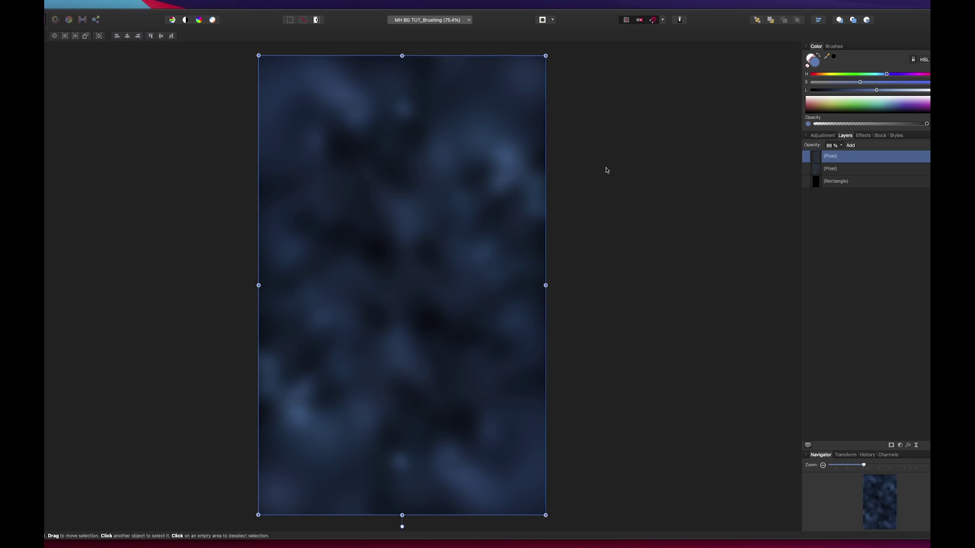
click(97, 96)
key(e)
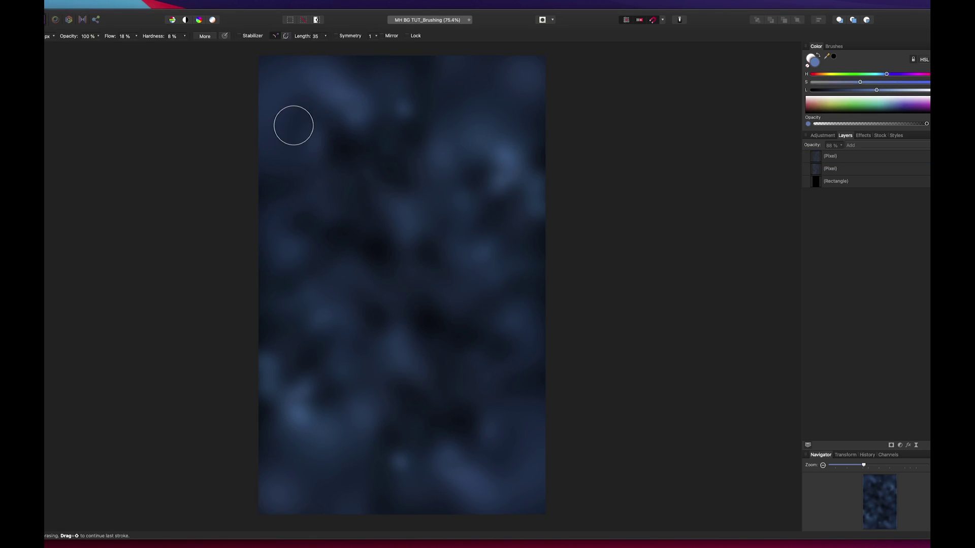
Erase soft dark areas through the middle, lower left and bottom of the top pixel layer with an enlarged Erase Brush
click(821, 155)
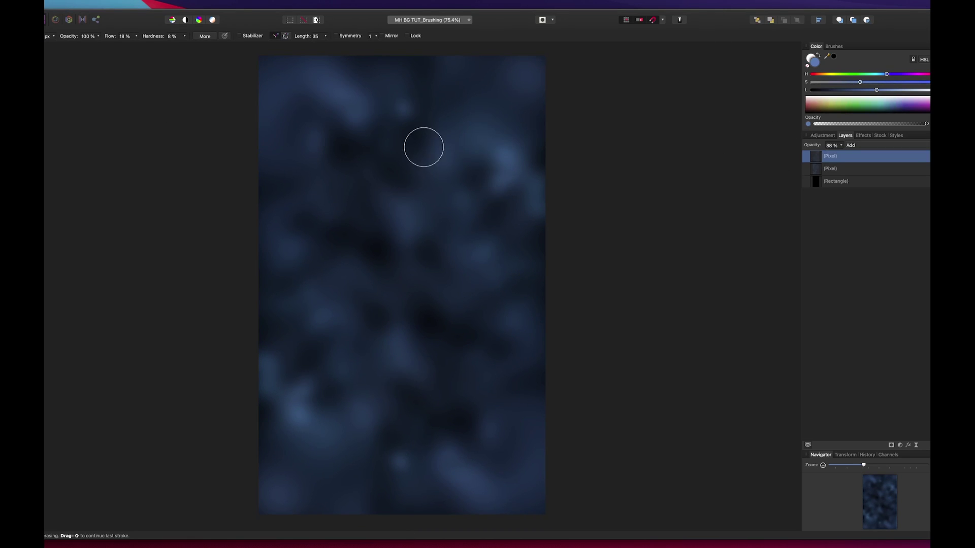
key(bracketright)
key(bracketright)
key(bracketright)
mouse_move(382, 140)
mouse_down()
mouse_move(382, 198)
mouse_move(341, 112)
mouse_move(339, 84)
mouse_move(351, 156)
mouse_move(463, 239)
mouse_move(400, 174)
mouse_move(401, 158)
mouse_move(443, 224)
mouse_move(427, 215)
mouse_move(410, 241)
mouse_up()
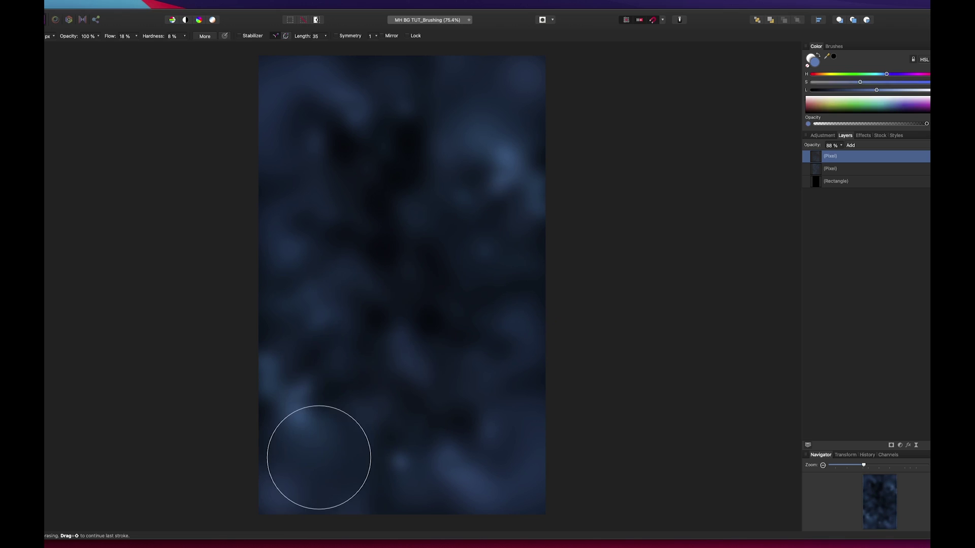
drag(299, 442, 258, 467)
scroll(312, 452, up, 1)
click(320, 449)
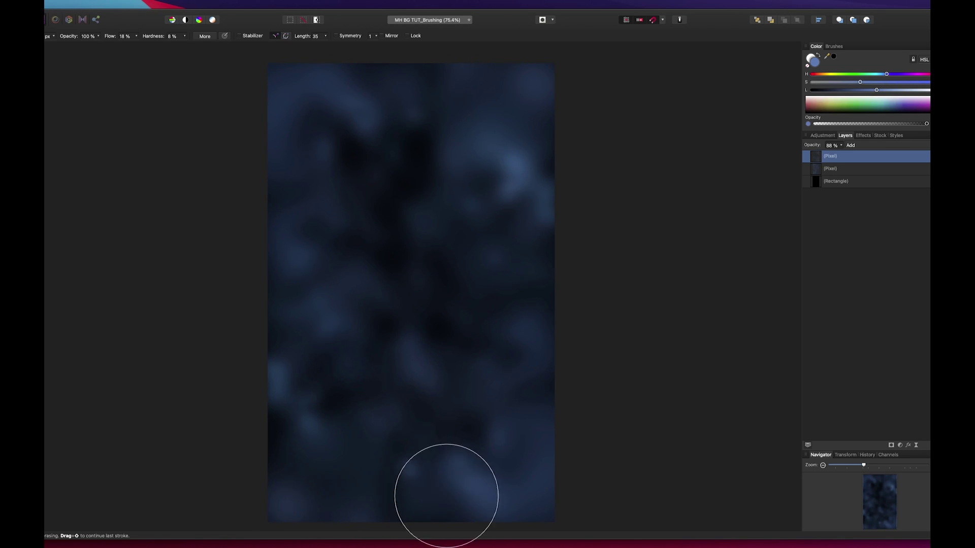
drag(446, 496, 411, 441)
drag(248, 202, 400, 226)
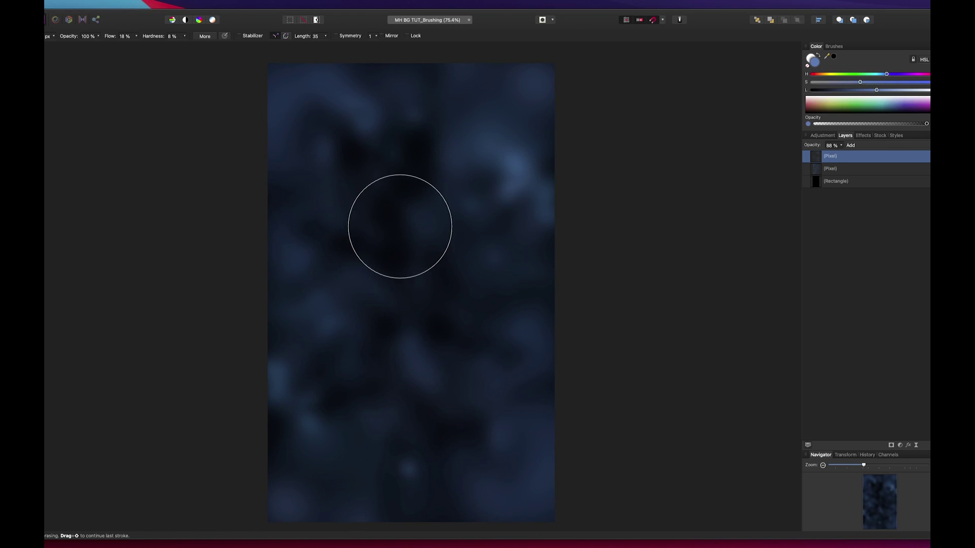
drag(424, 102, 442, 98)
drag(485, 326, 476, 329)
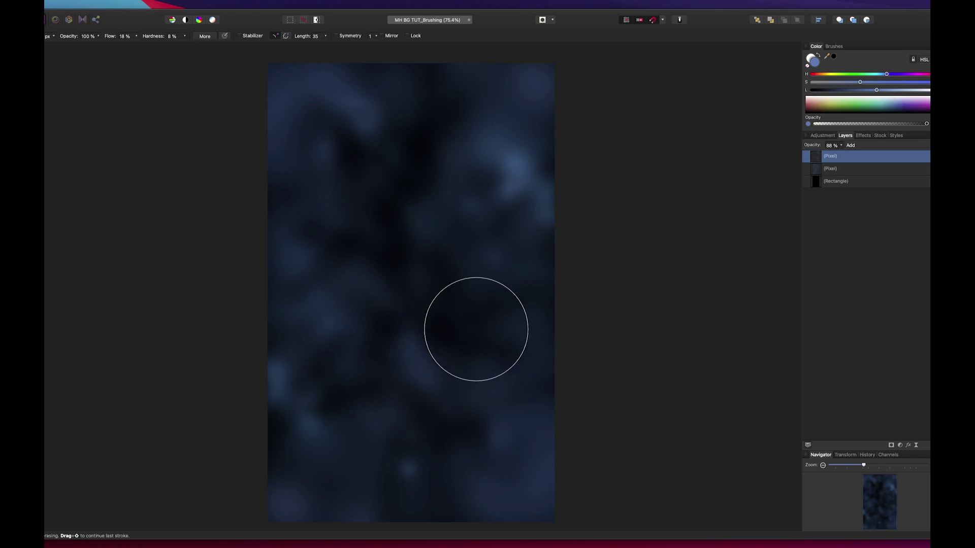
With nothing selected, add a default Curves adjustment above the pixel layers and display the layer stack
key(v)
click(821, 135)
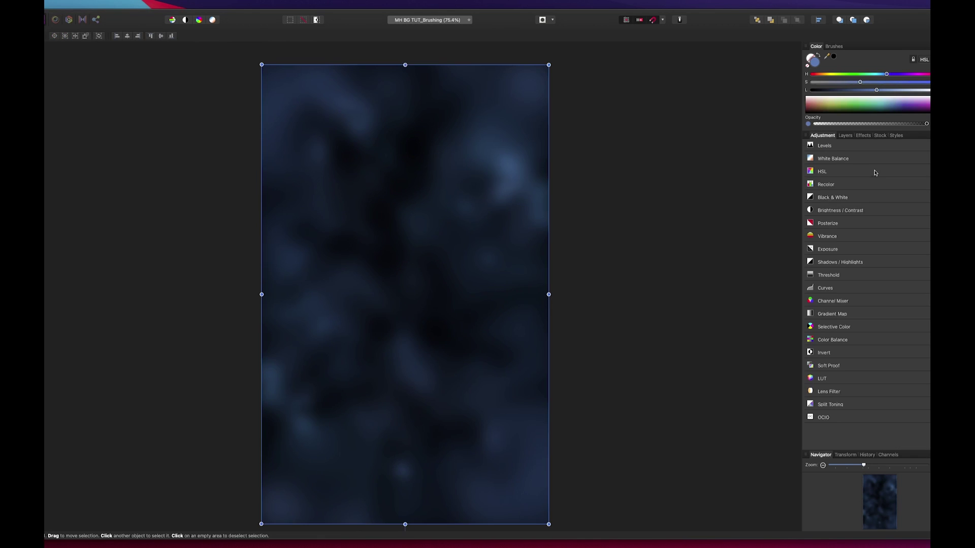
click(845, 135)
click(738, 166)
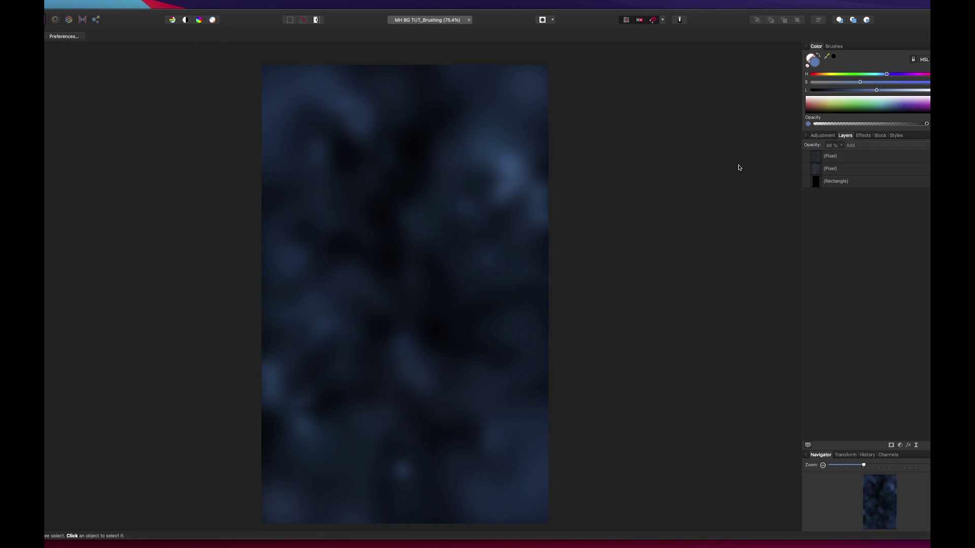
click(822, 136)
click(828, 293)
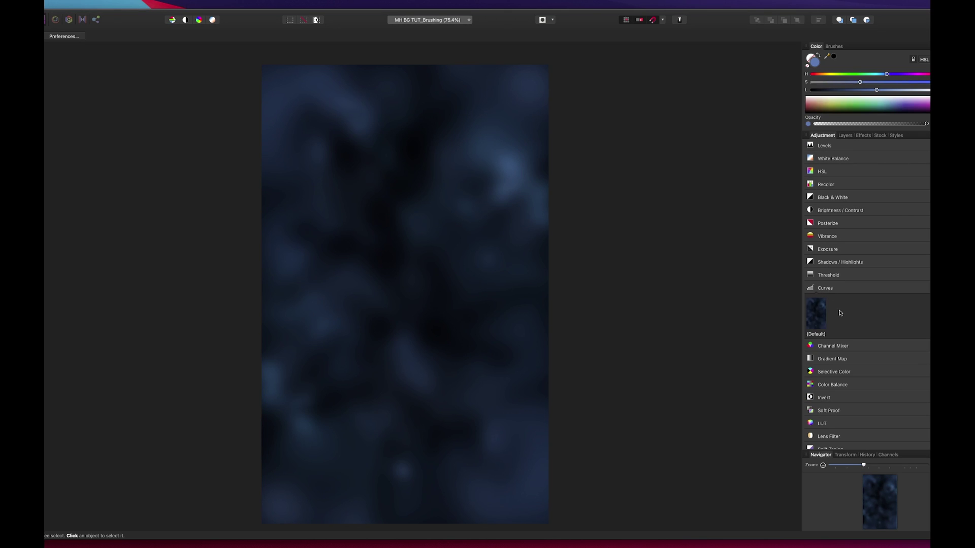
click(808, 313)
scroll(752, 268, down, 1)
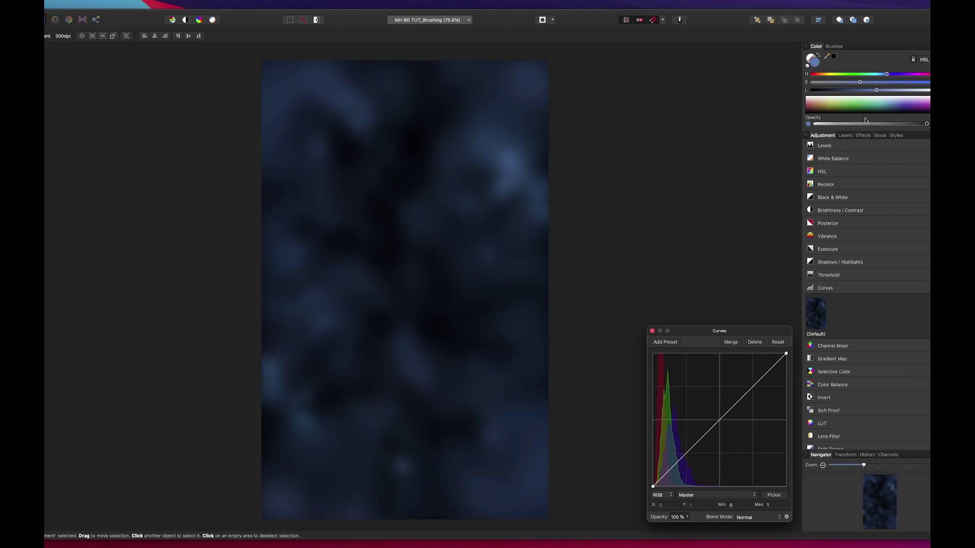
click(844, 136)
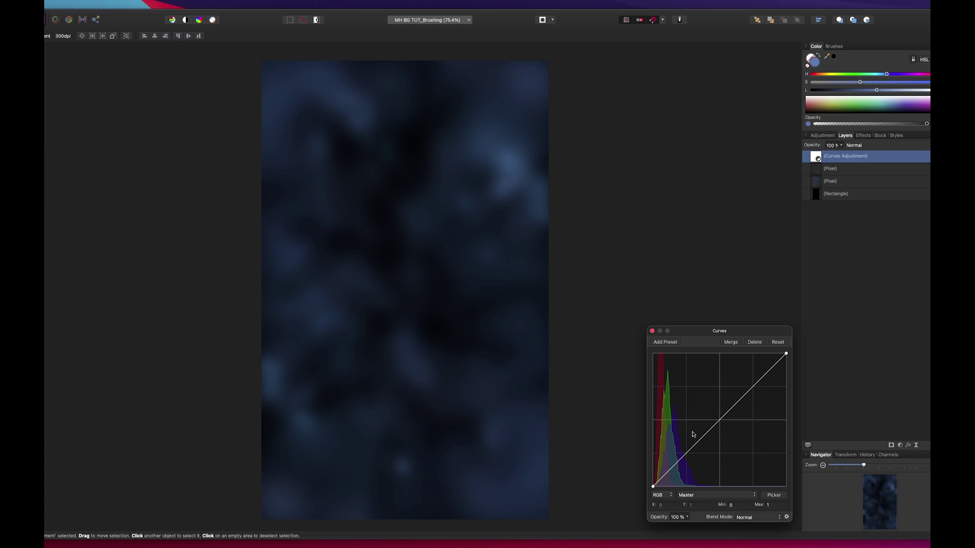
Bend the master curve into an S shape, with a lower point at about 0.22, 0.17 and a raised point near the middle
drag(701, 440, 722, 405)
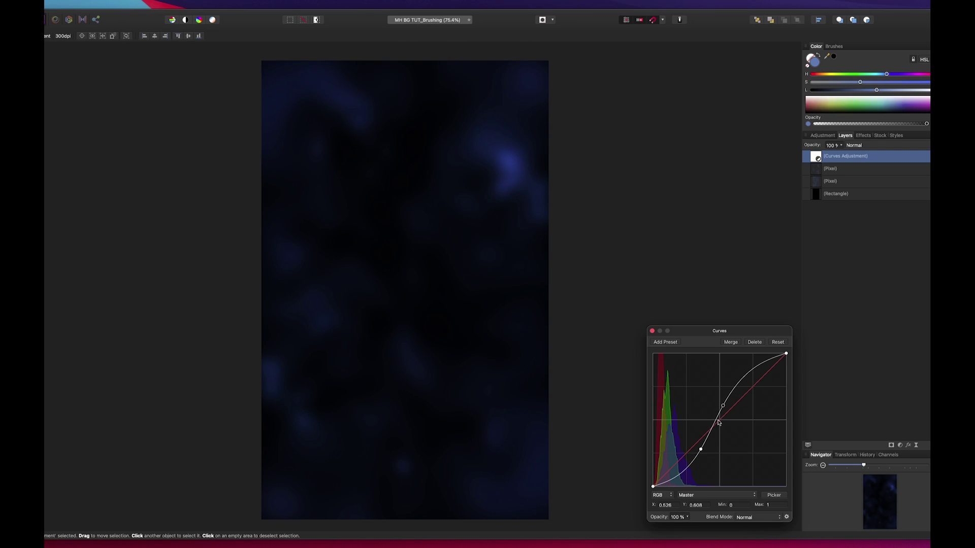
drag(699, 450, 682, 464)
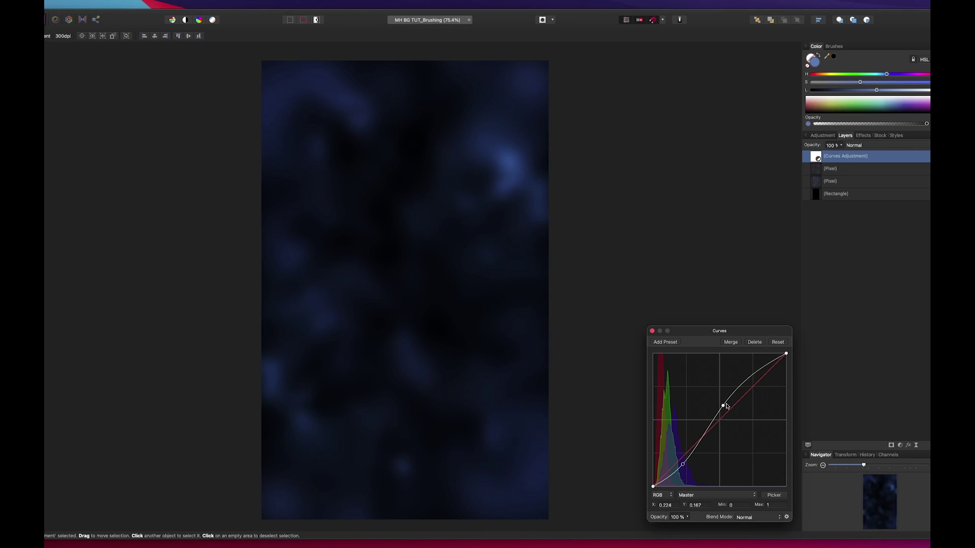
drag(723, 405, 719, 405)
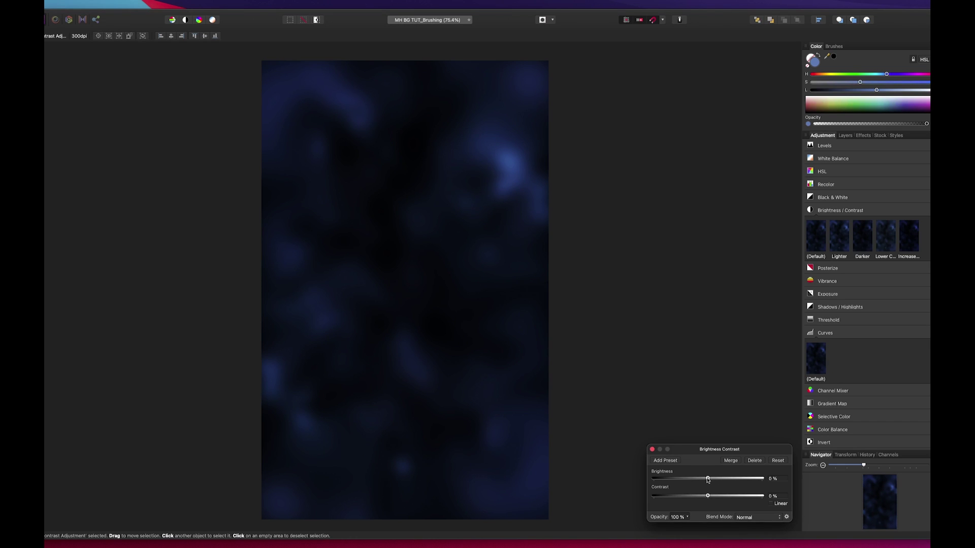
Add a Brightness / Contrast adjustment with brightness at 48% and contrast at 22%
drag(707, 478, 734, 481)
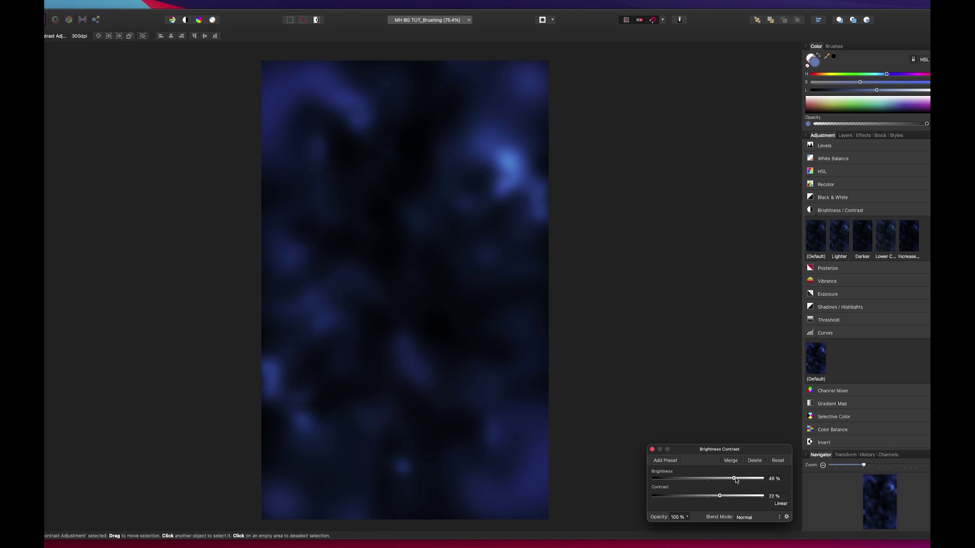
click(652, 449)
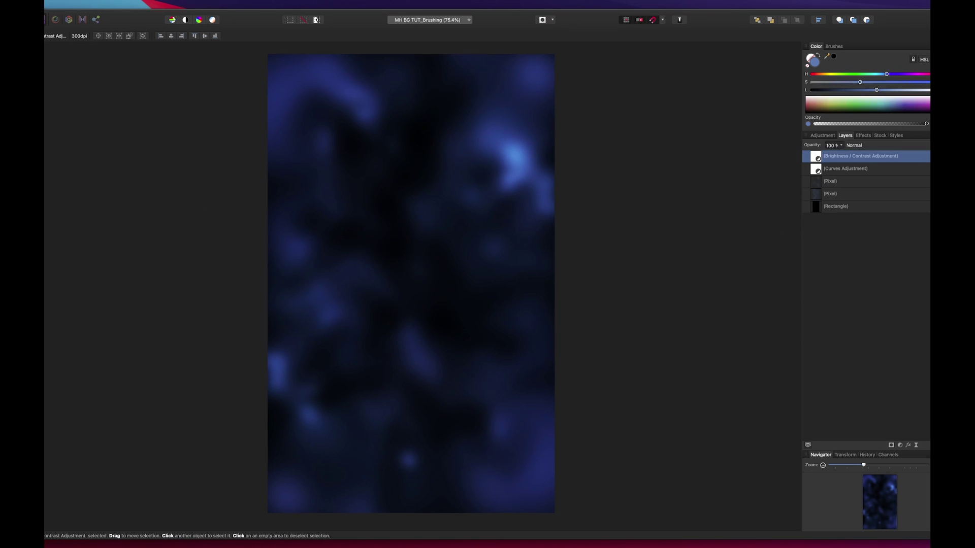
Place the 22w_model_04 image above the adjustments, scale it to 65% and position it over the canvas
drag(93, 157, 339, 196)
scroll(417, 258, down, 5)
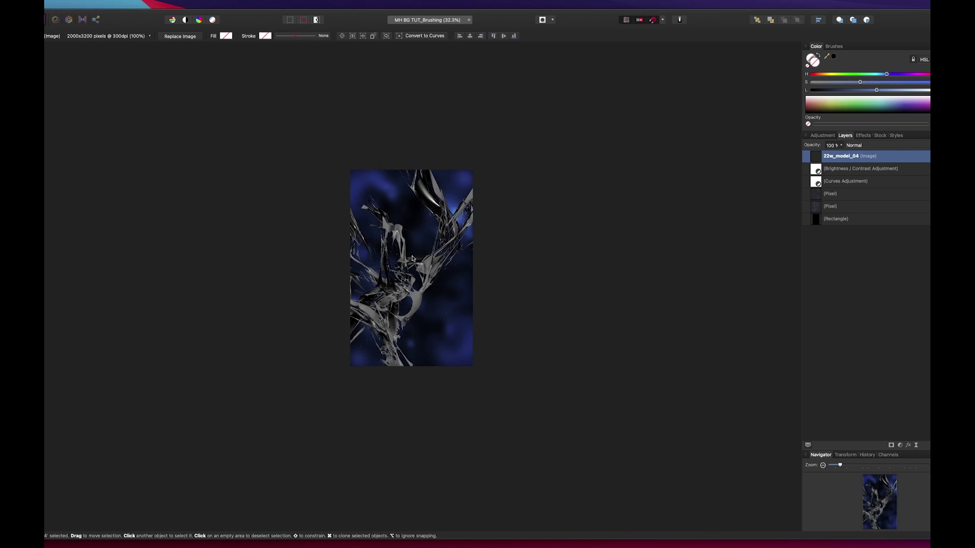
drag(321, 101, 388, 209)
drag(418, 241, 382, 205)
key(super+0)
scroll(382, 208, up, 1)
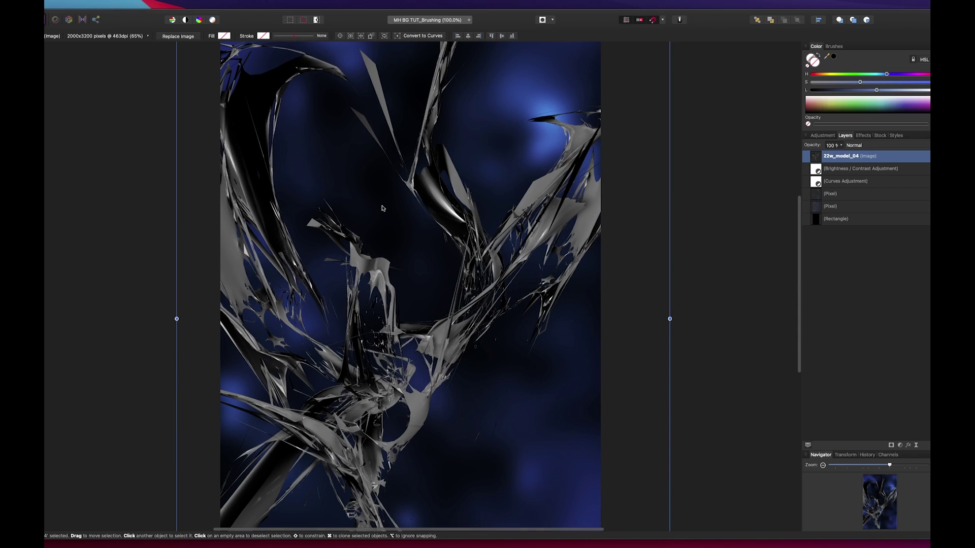
scroll(382, 209, down, 1)
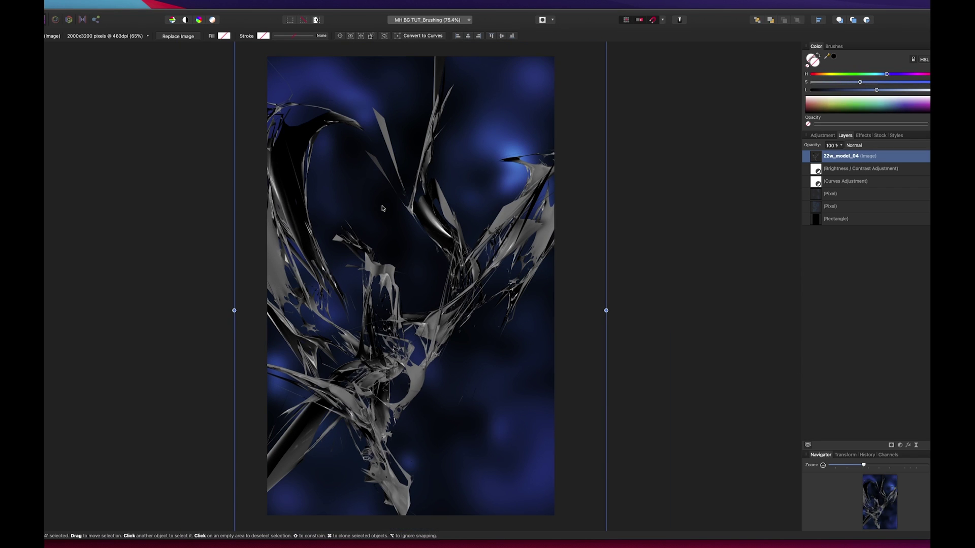
Set the 22w_model_04 image's blend mode to Overlay and shift it slightly up and to the left
click(871, 147)
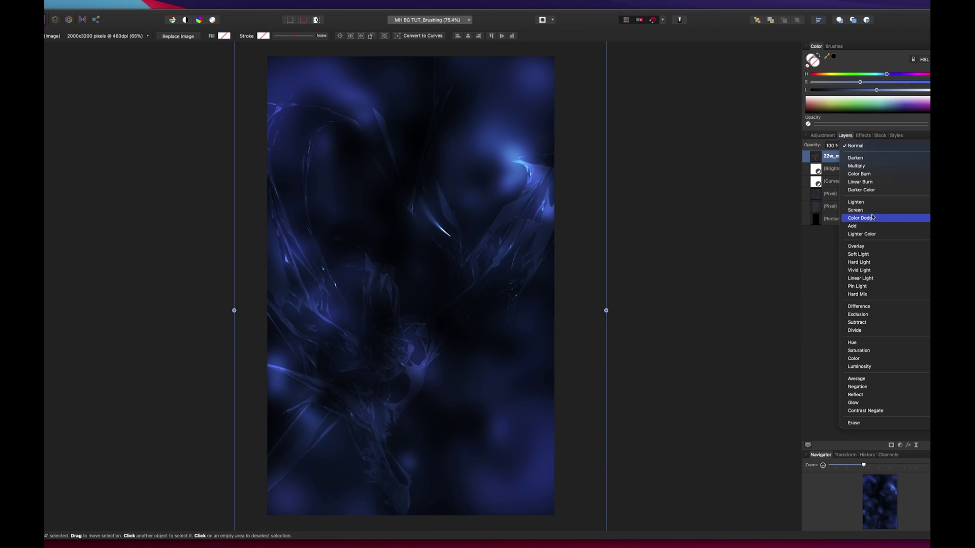
click(872, 246)
drag(499, 276, 471, 261)
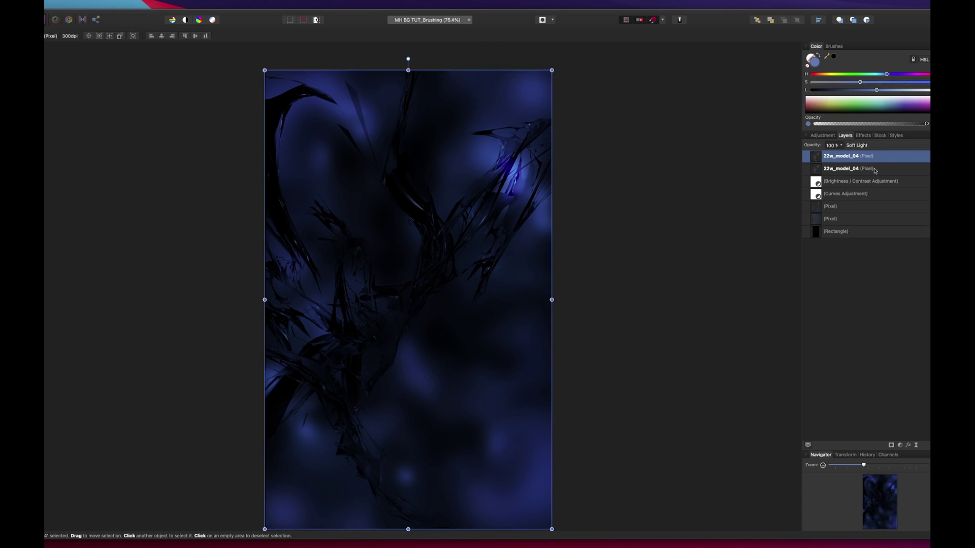
Select both 22w_model_04 layers and softly erase their left and lower-middle parts with the Erase Brush
shift+click(872, 168)
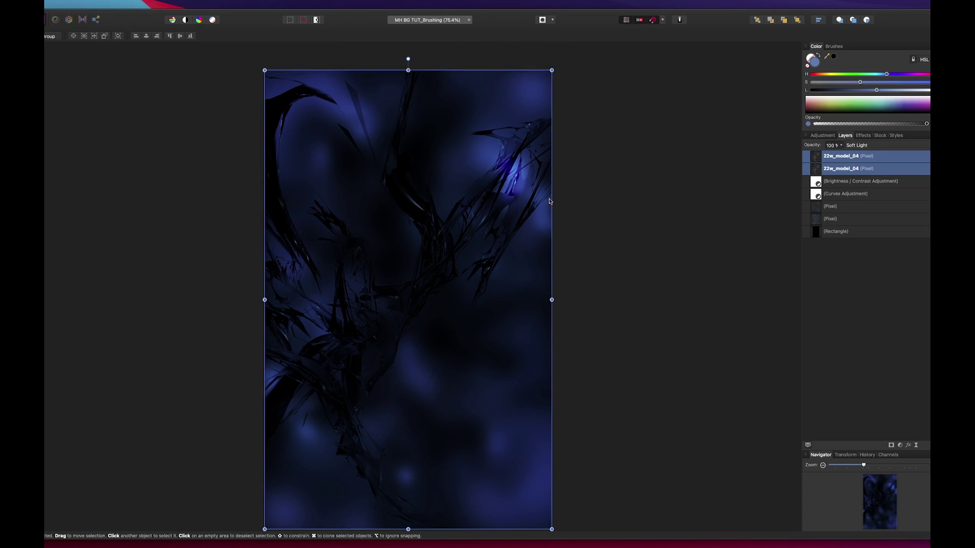
key(e)
scroll(544, 209, down, 2)
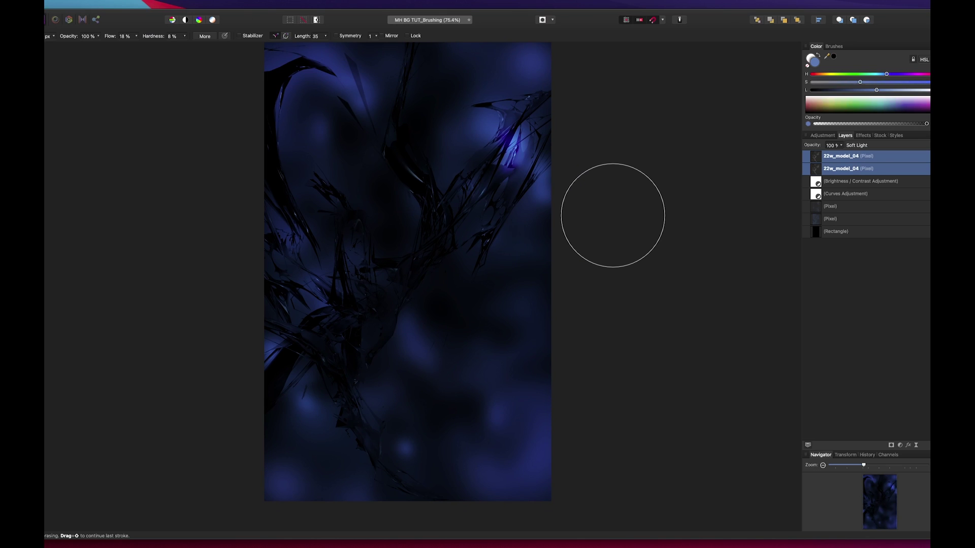
scroll(609, 216, up, 2)
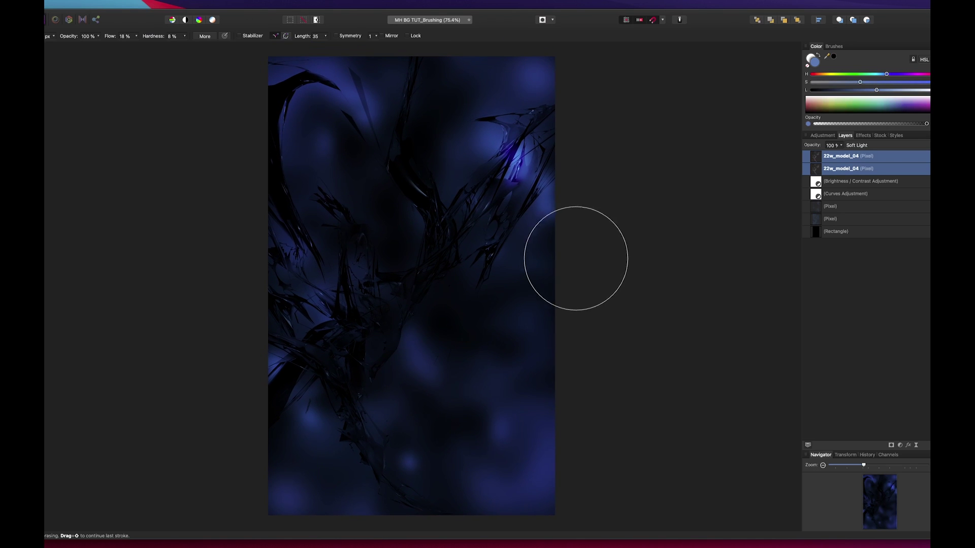
scroll(303, 253, down, 1)
mouse_move(299, 261)
mouse_down()
mouse_move(249, 233)
mouse_move(296, 237)
mouse_move(423, 320)
mouse_move(310, 310)
mouse_move(321, 347)
mouse_move(441, 405)
mouse_move(345, 349)
mouse_move(301, 339)
mouse_move(317, 334)
mouse_move(273, 329)
mouse_move(286, 317)
mouse_move(249, 334)
mouse_move(358, 436)
mouse_move(457, 498)
mouse_move(366, 409)
mouse_up()
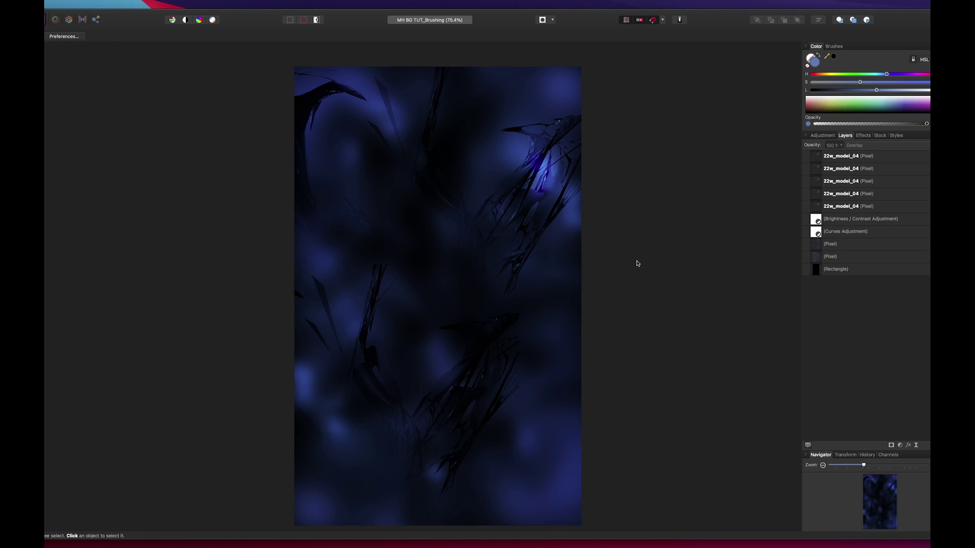
scroll(638, 263, down, 2)
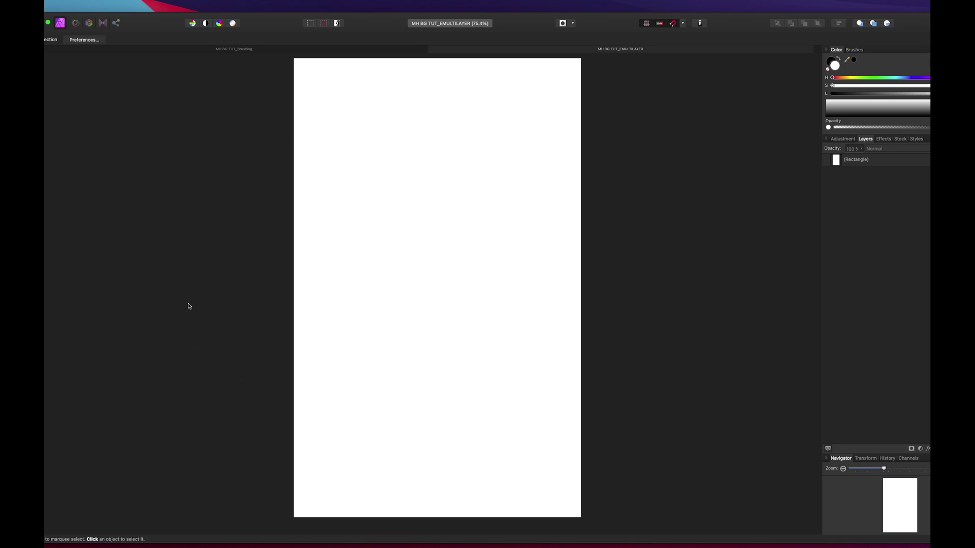
scroll(191, 304, right, 1)
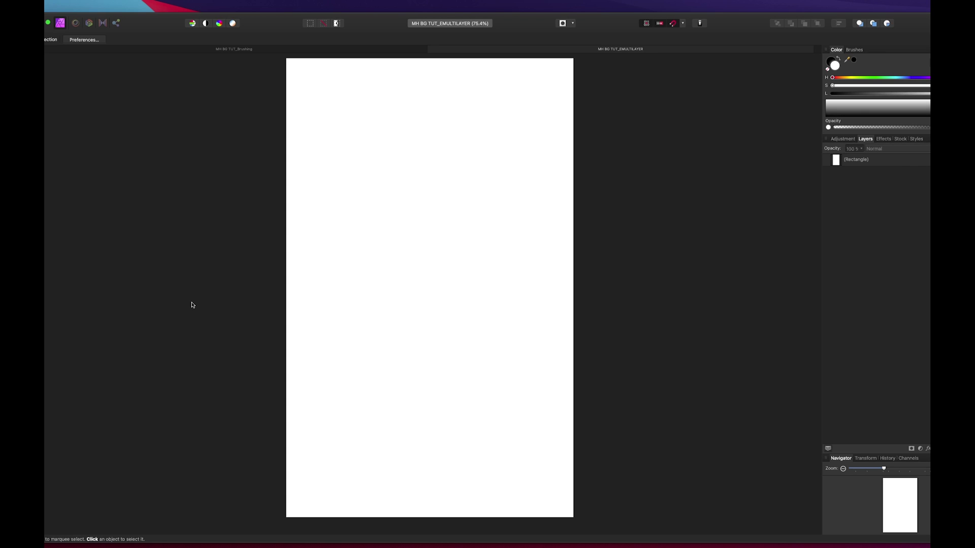
Give the white rectangle a linear gradient fill from white to a muted blue-grey with hue 196 and saturation 20
key(super+a)
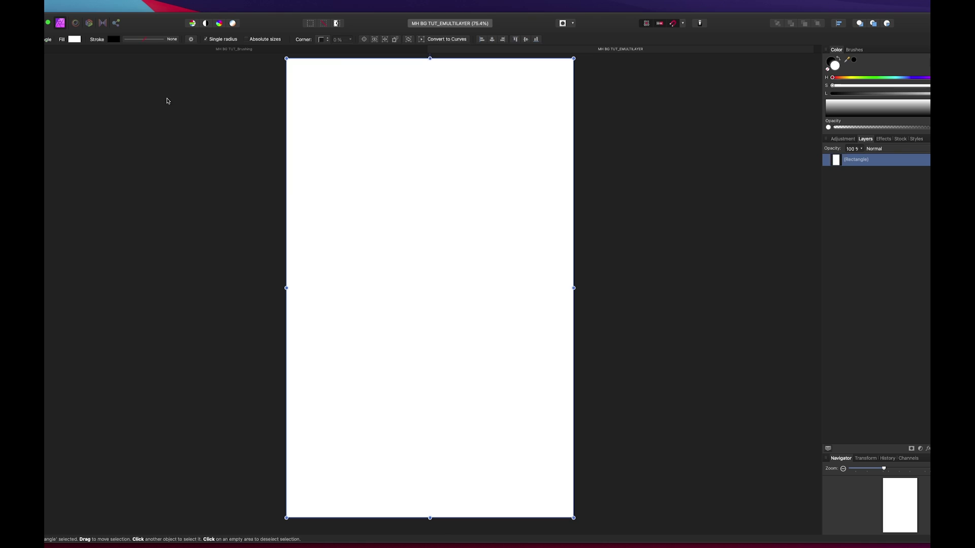
click(74, 39)
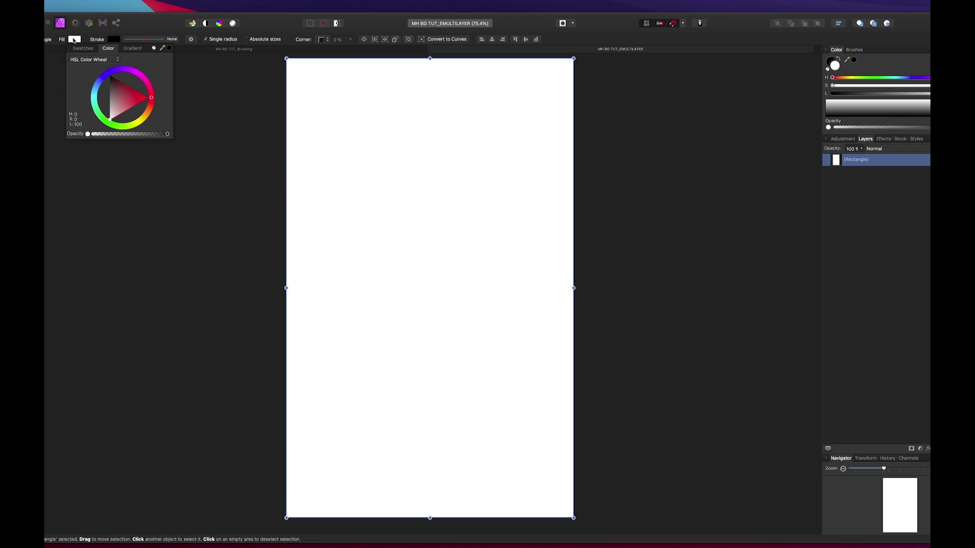
click(127, 50)
click(168, 71)
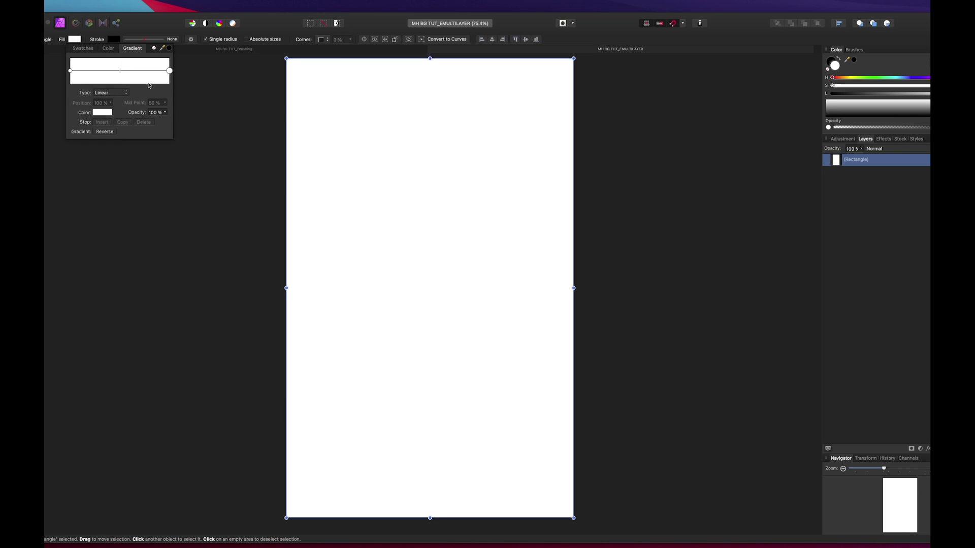
click(108, 113)
click(129, 135)
click(128, 143)
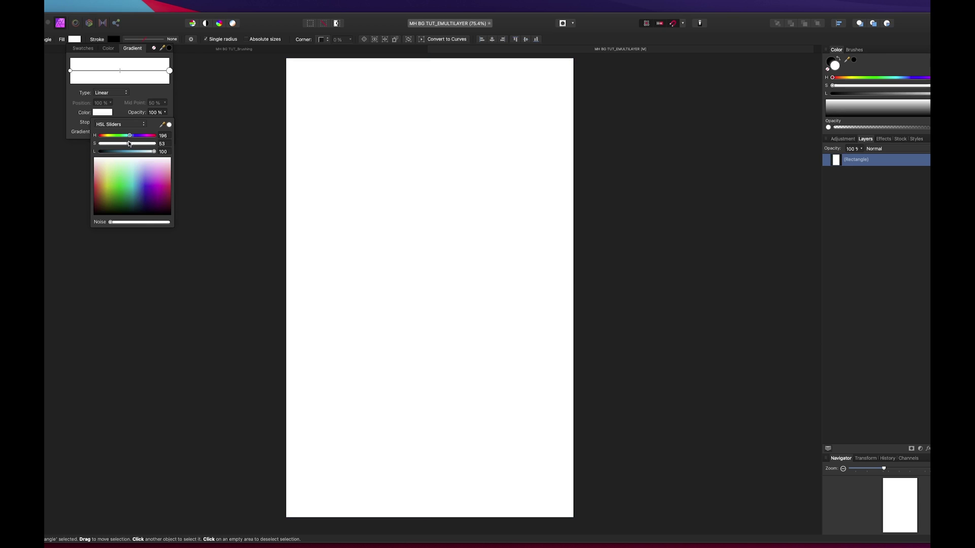
click(137, 152)
click(151, 151)
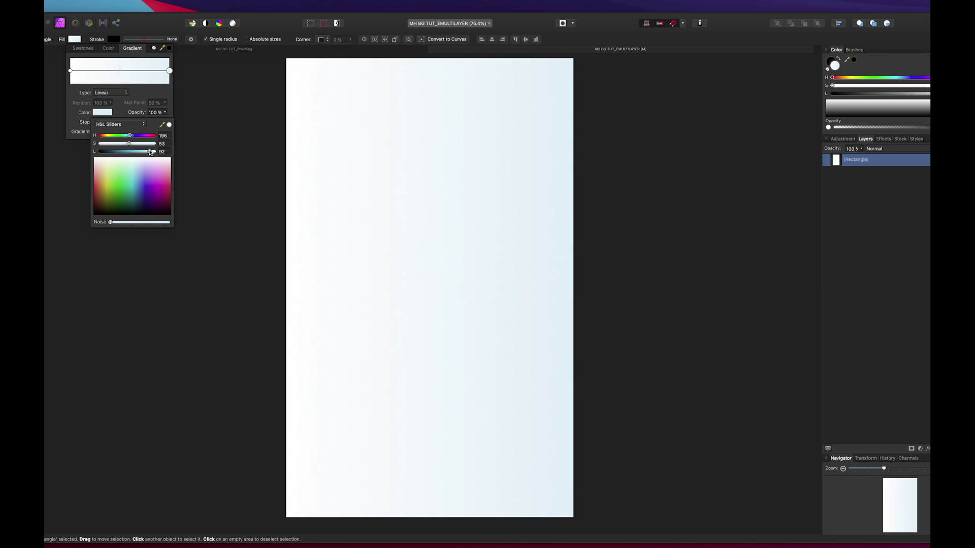
click(112, 144)
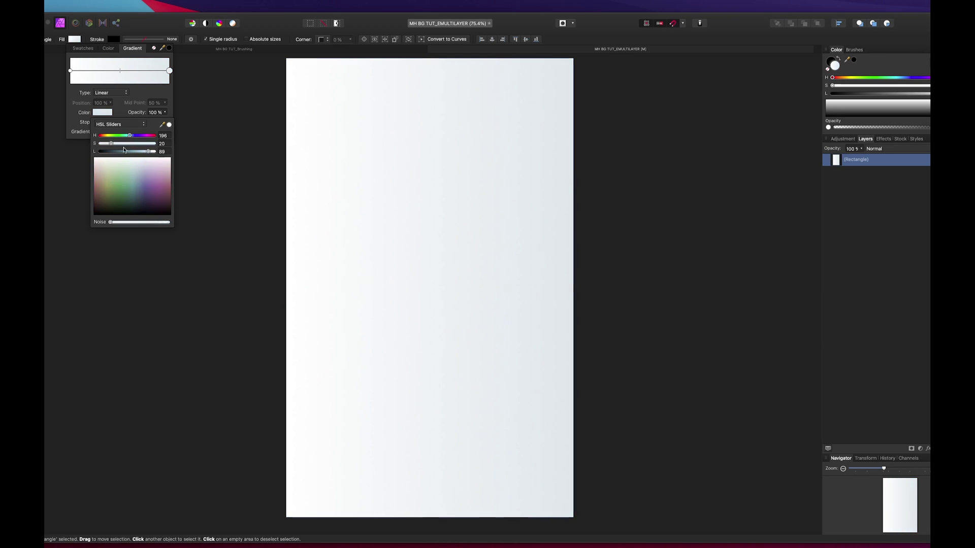
drag(148, 152, 135, 155)
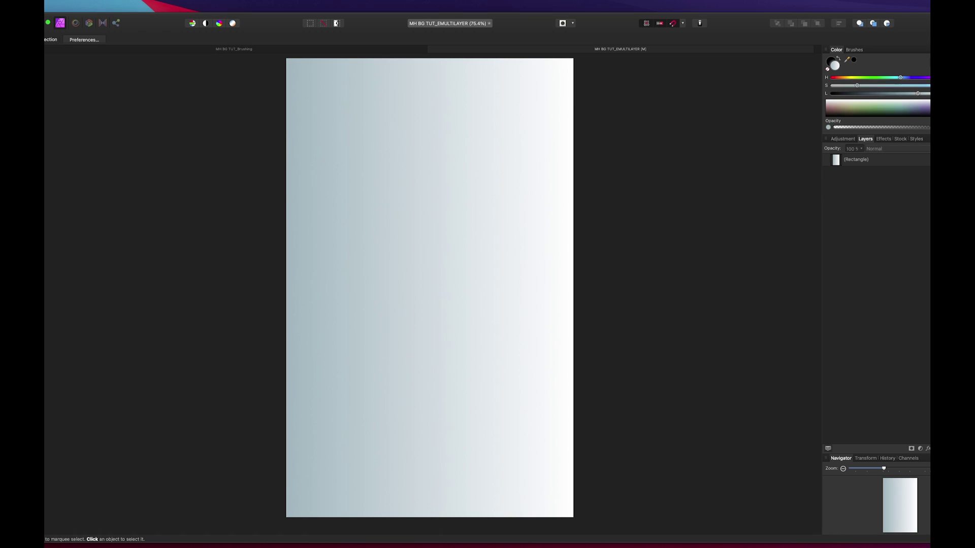
Place the Tutorial_Fractal image above the gradient rectangle, rotate it 90 degrees clockwise and position it to cover the canvas
drag(142, 82, 415, 205)
scroll(399, 119, up, 1)
drag(387, 71, 589, 282)
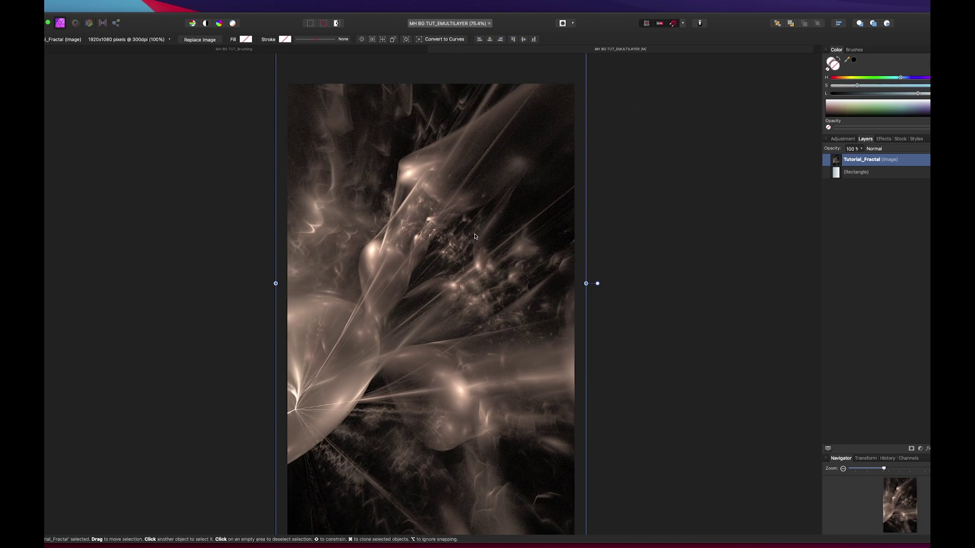
key(super+0)
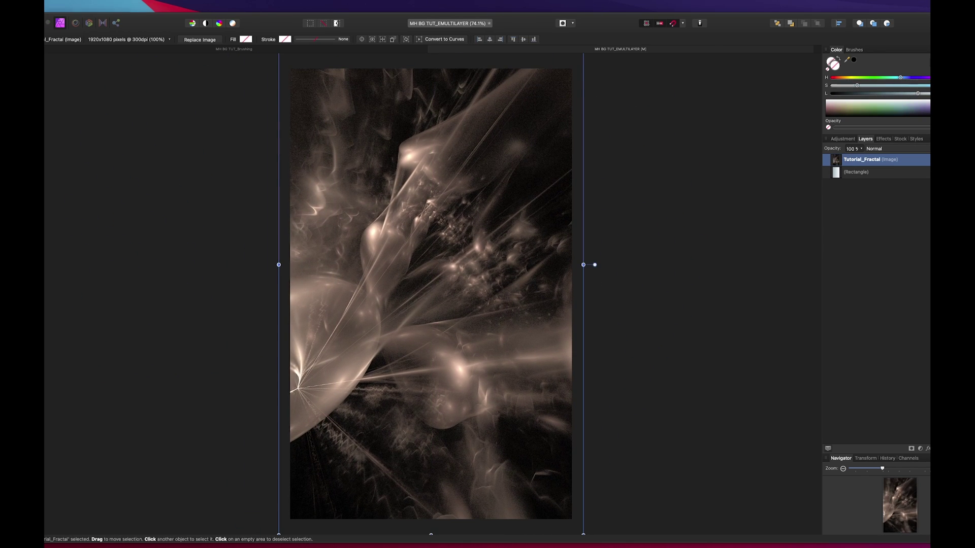
Place the MH BG TUT_Brushing image above Tutorial_Fractal and align it to cover the whole canvas
drag(409, 283, 414, 276)
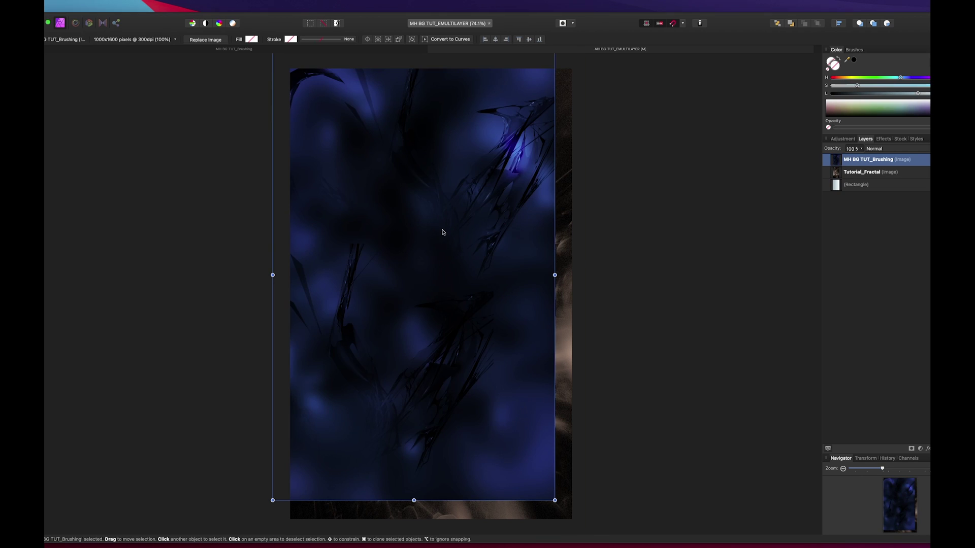
drag(338, 105, 362, 136)
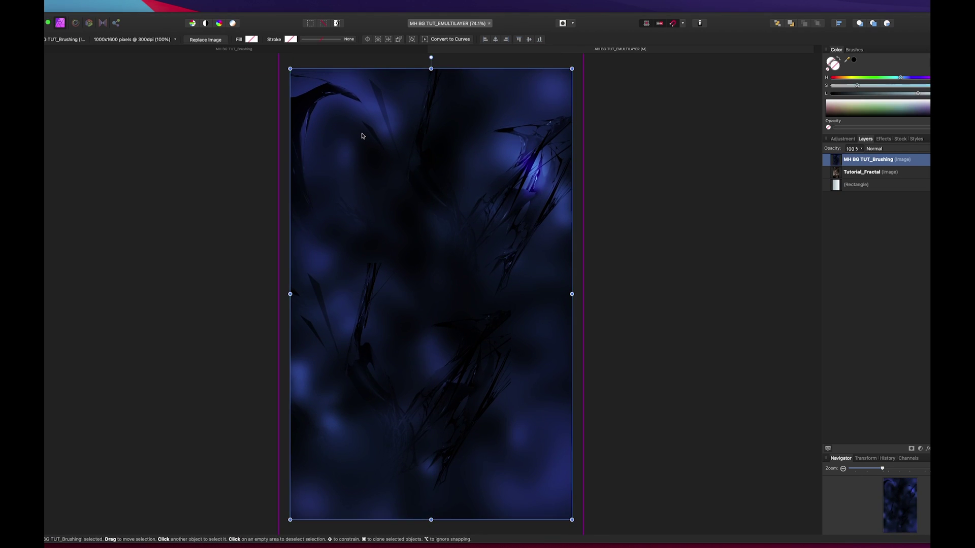
click(640, 155)
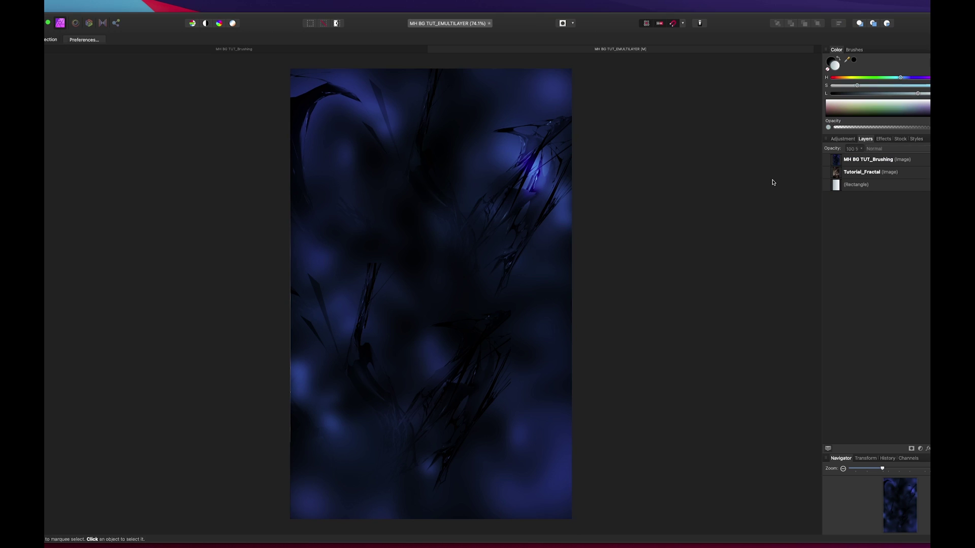
Set the Tutorial_Fractal layer's blend mode to Lighten and the MH BG TUT_Brushing layer's blend mode to Color Dodge
click(852, 162)
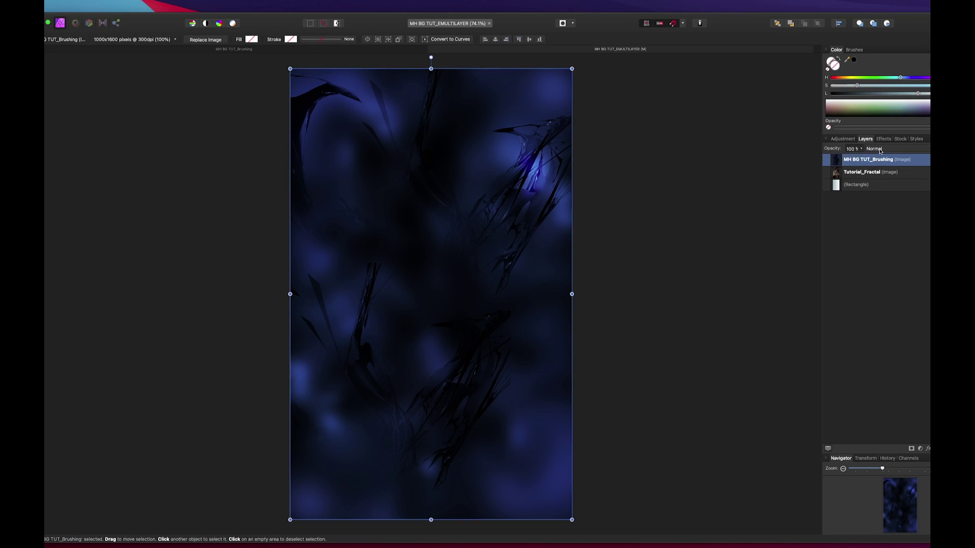
click(873, 173)
click(874, 148)
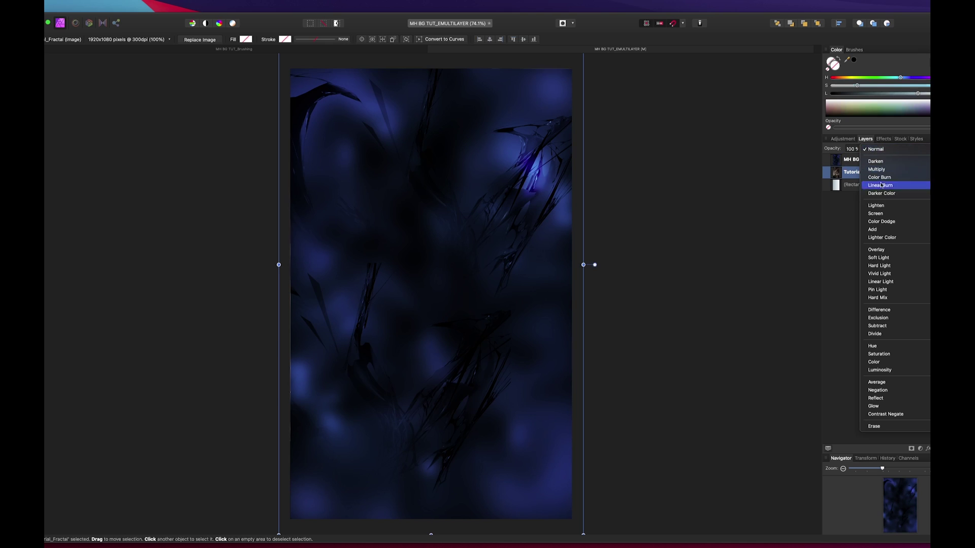
click(876, 208)
click(878, 162)
click(874, 148)
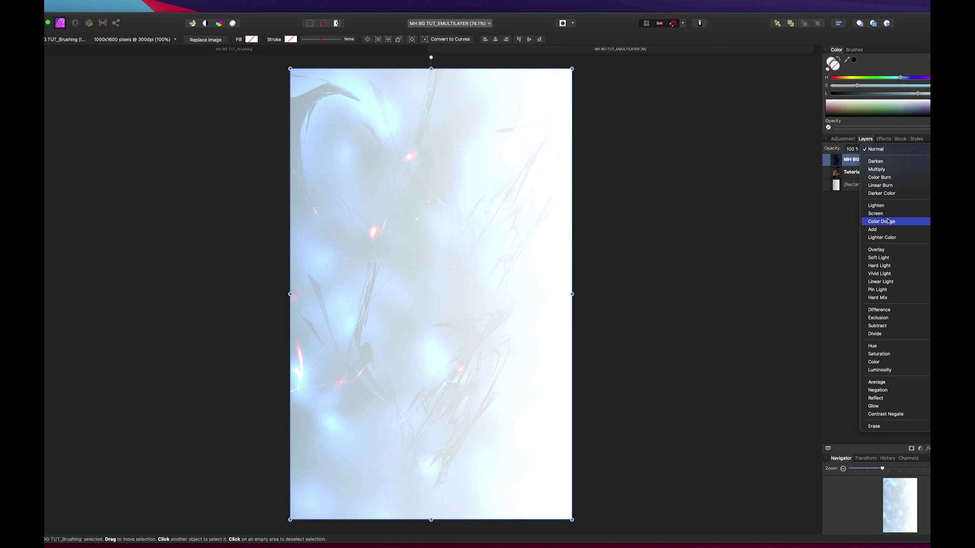
click(887, 222)
Change the Tutorial_Fractal layer's blend mode to Overlay and clear the layer selection
click(850, 172)
click(874, 148)
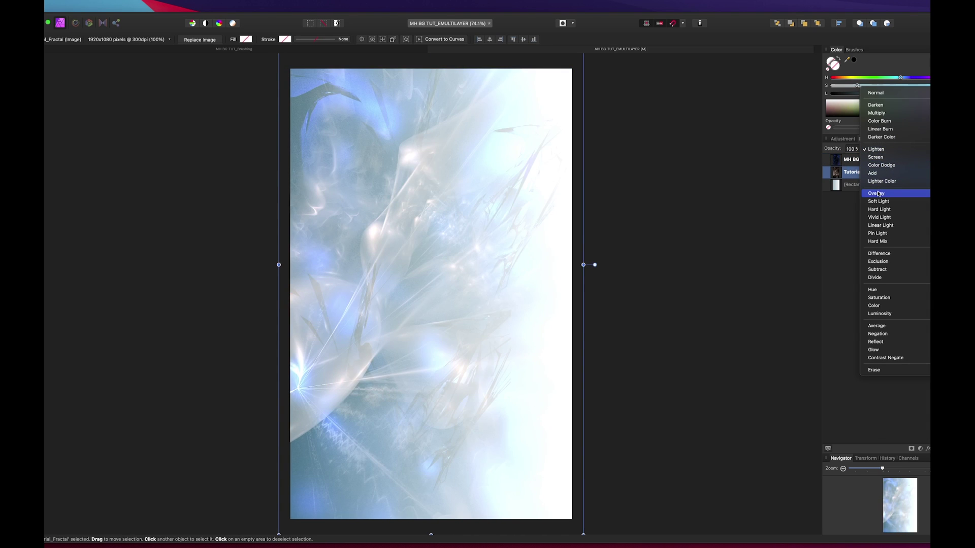
click(877, 194)
click(724, 193)
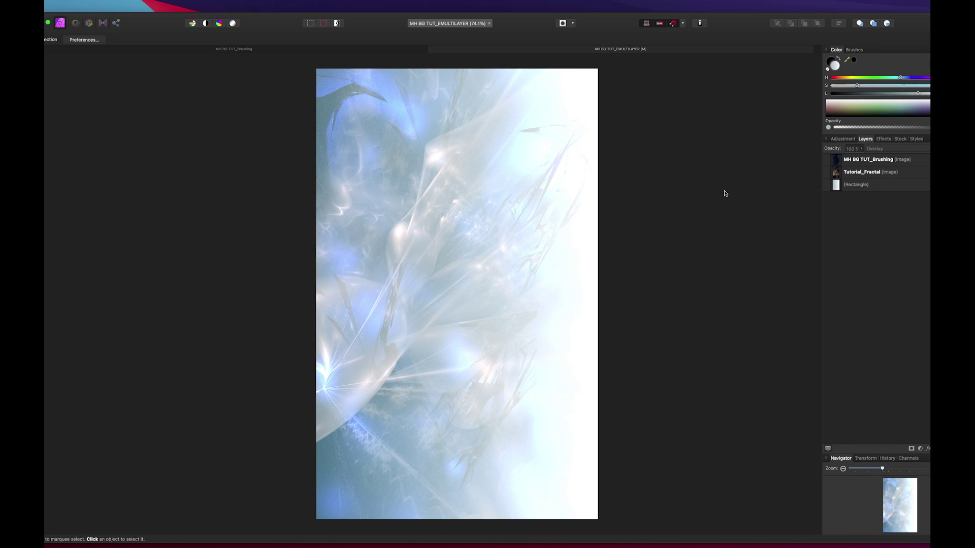
Add a Curves adjustment above the MH BG TUT_Brushing layer, lifting the shadows, dipping the midtones and slightly raising the highlights
click(892, 159)
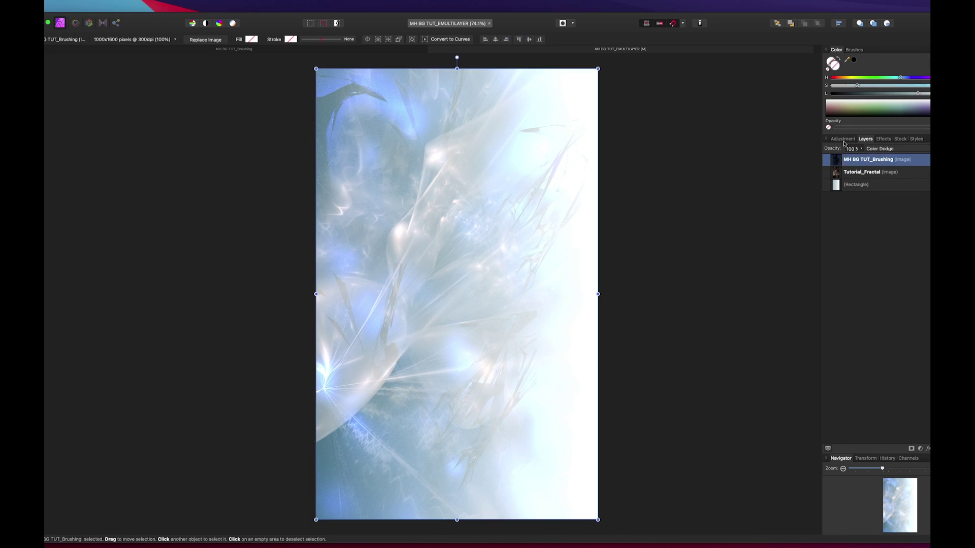
click(843, 139)
click(836, 360)
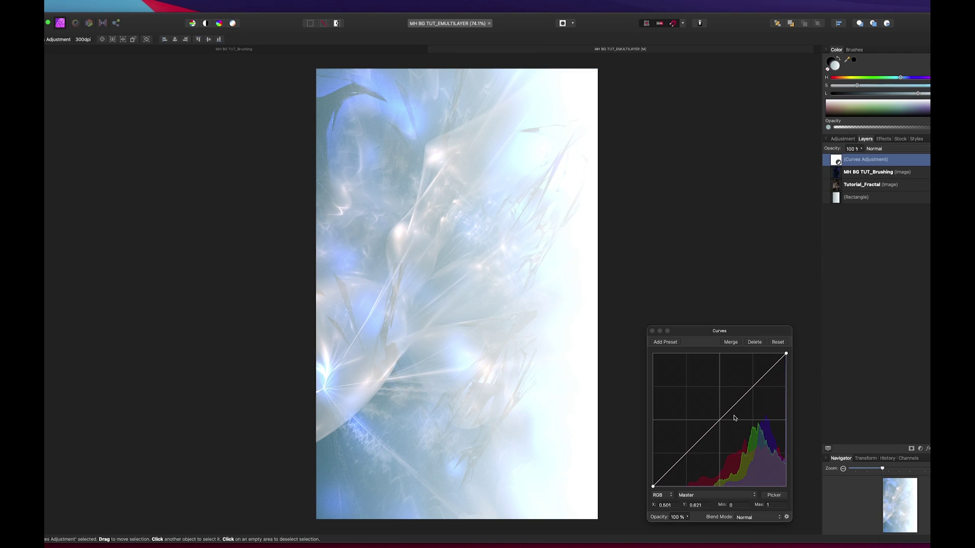
click(725, 415)
drag(721, 419, 701, 434)
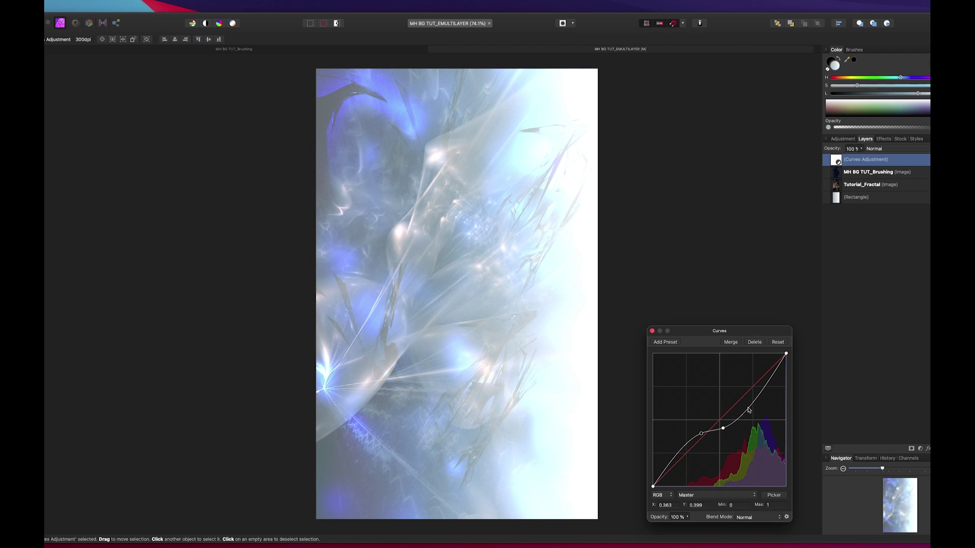
drag(748, 410, 752, 391)
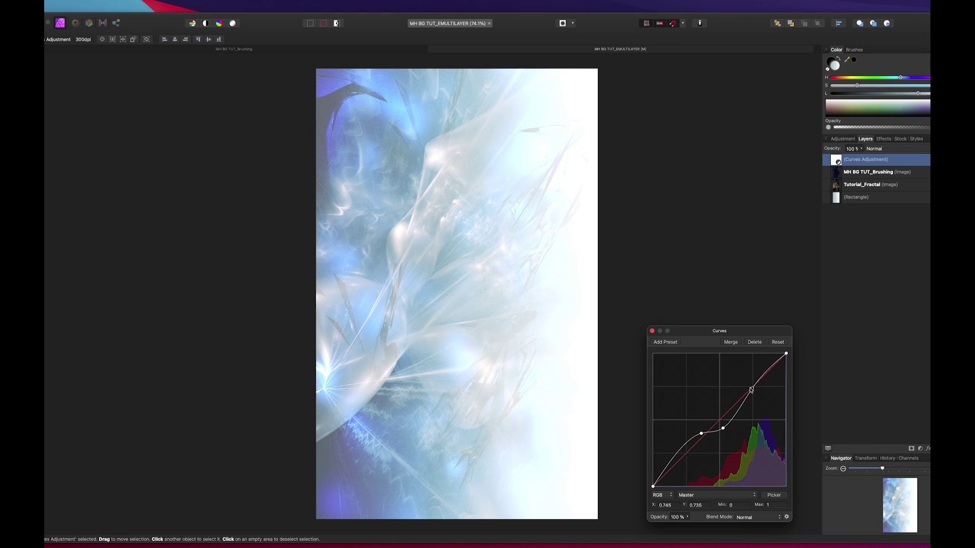
click(652, 331)
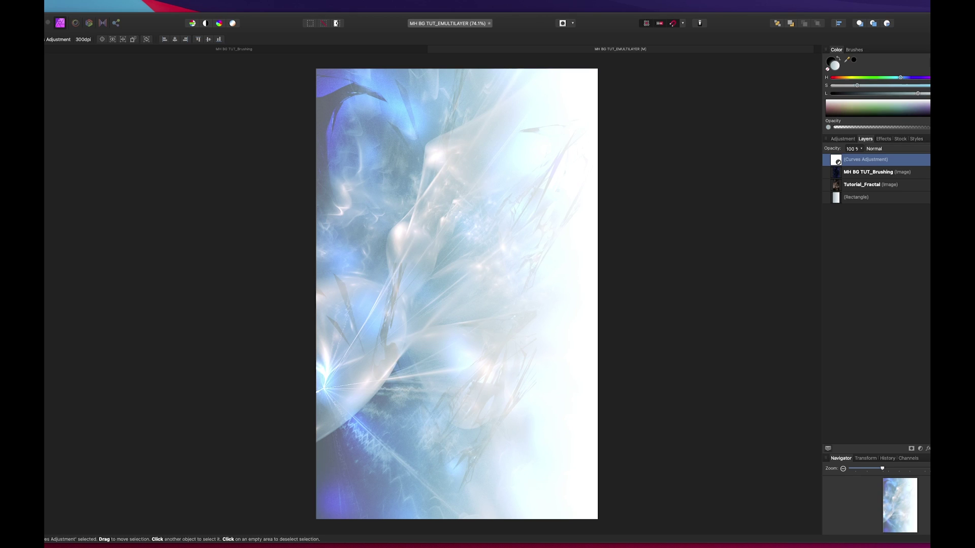
Place the AulekcScope_M_04 image above the Curves adjustment and scale it down to 52% so its shapes cross the canvas
drag(445, 216, 461, 191)
scroll(447, 203, down, 5)
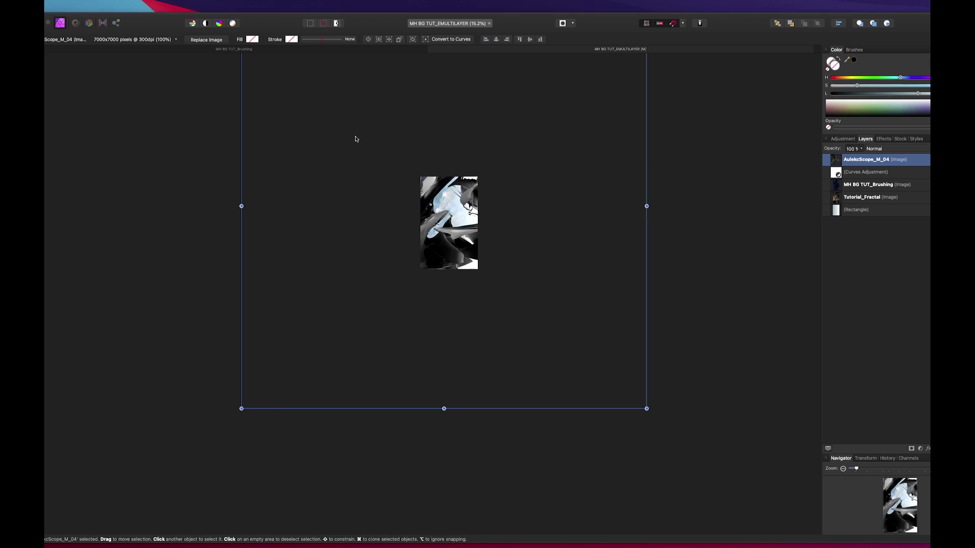
scroll(355, 137, down, 3)
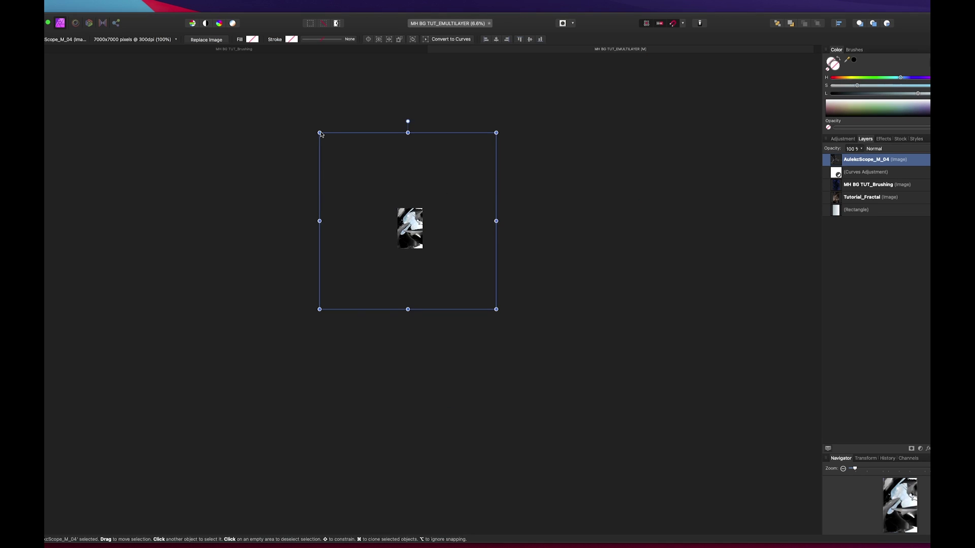
drag(321, 132, 420, 208)
scroll(402, 219, up, 5)
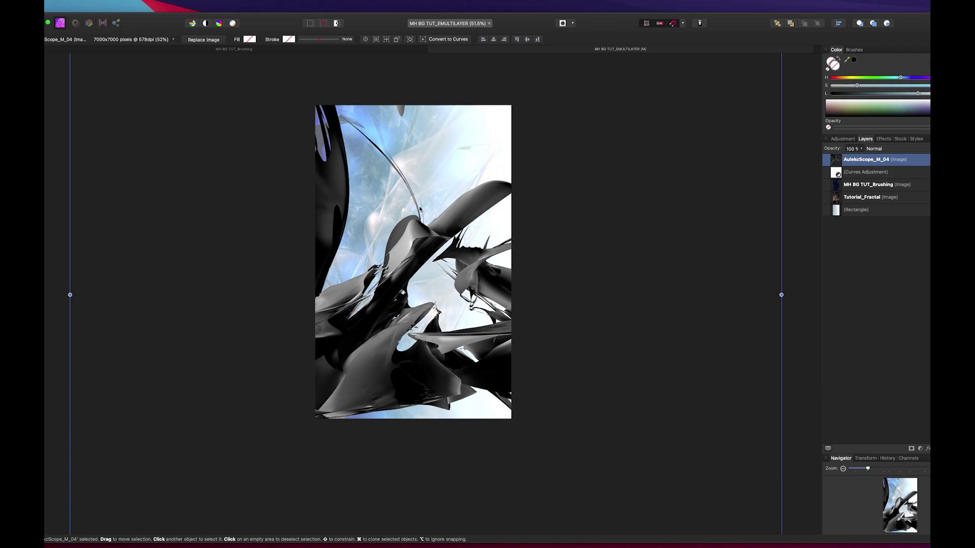
scroll(437, 202, right, 3)
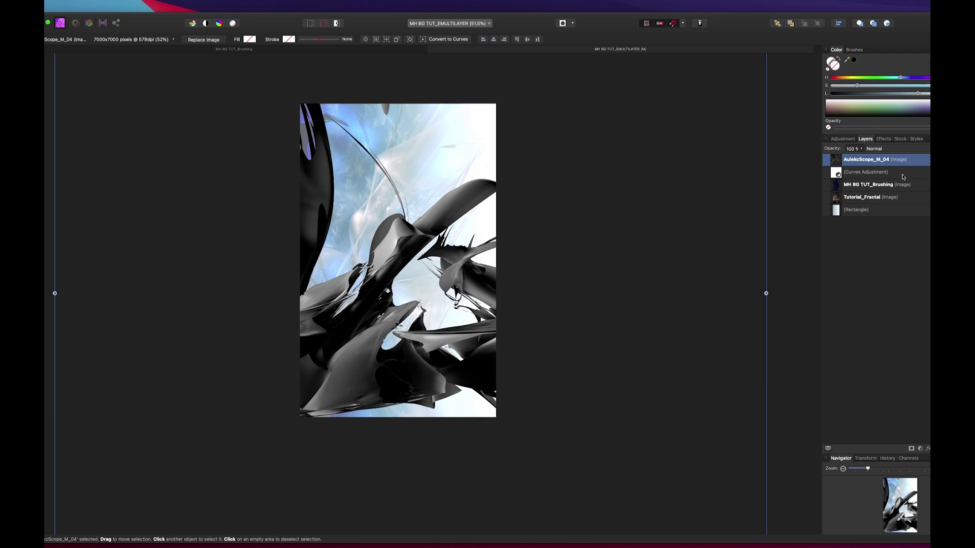
Set the AulekcScope_M_04 image's blend mode to Soft Light
click(890, 151)
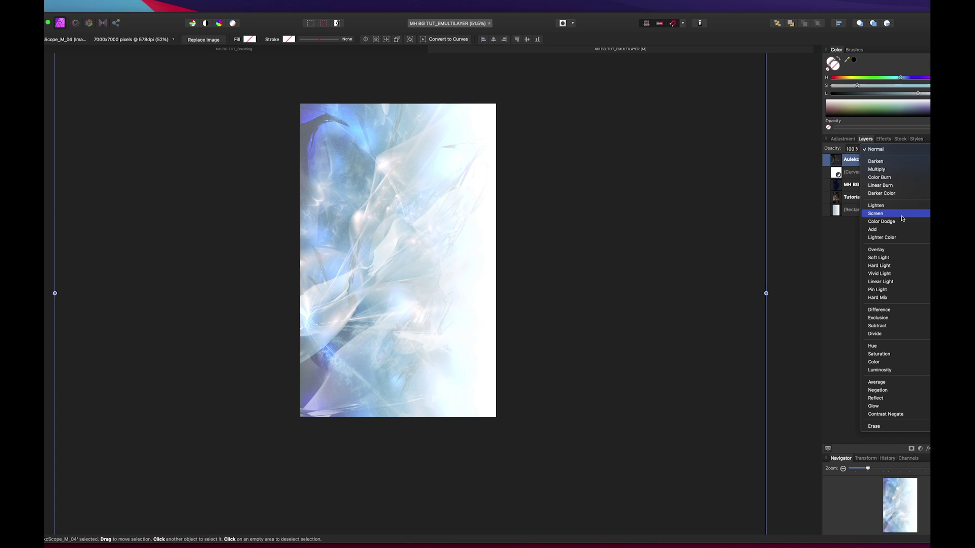
click(889, 259)
scroll(420, 260, up, 3)
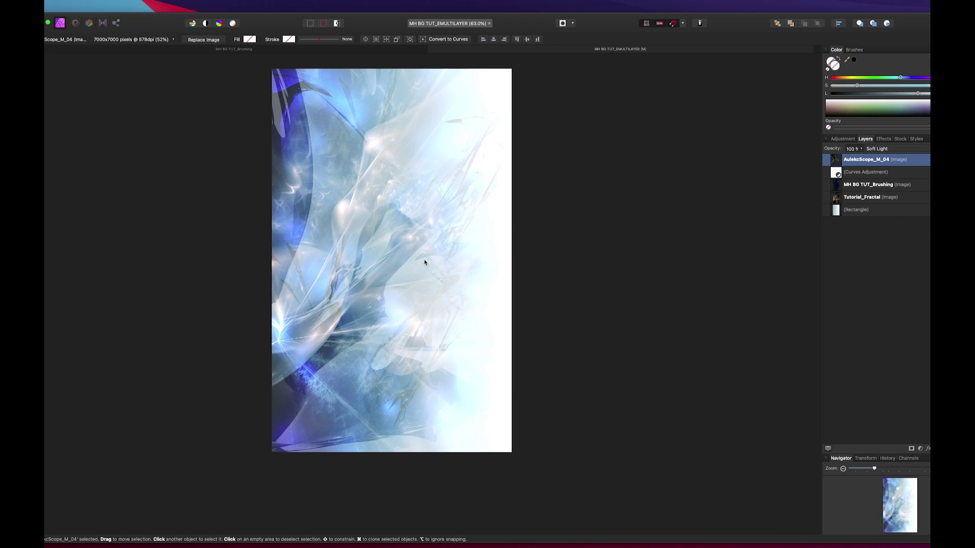
scroll(420, 261, up, 1)
scroll(419, 260, up, 2)
key(Delete)
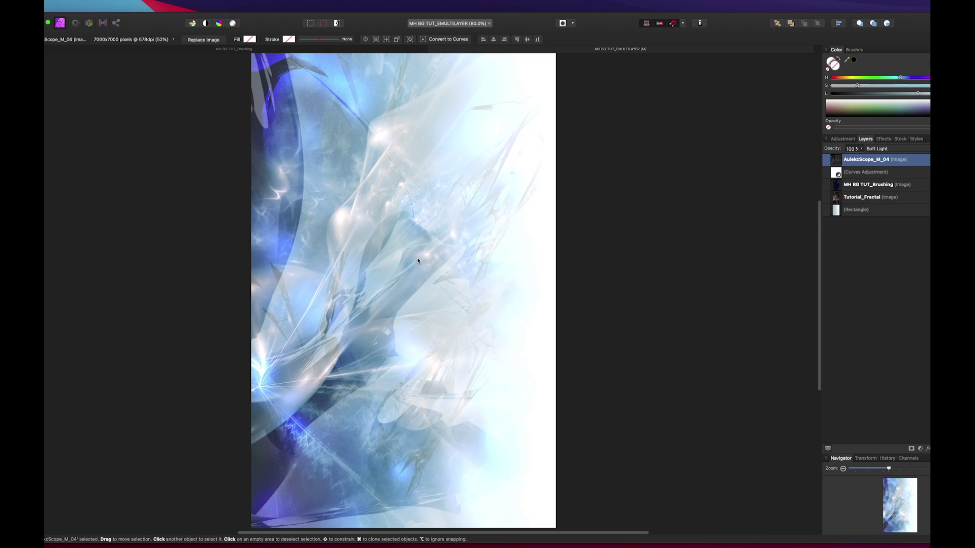
scroll(418, 261, down, 3)
scroll(418, 260, up, 2)
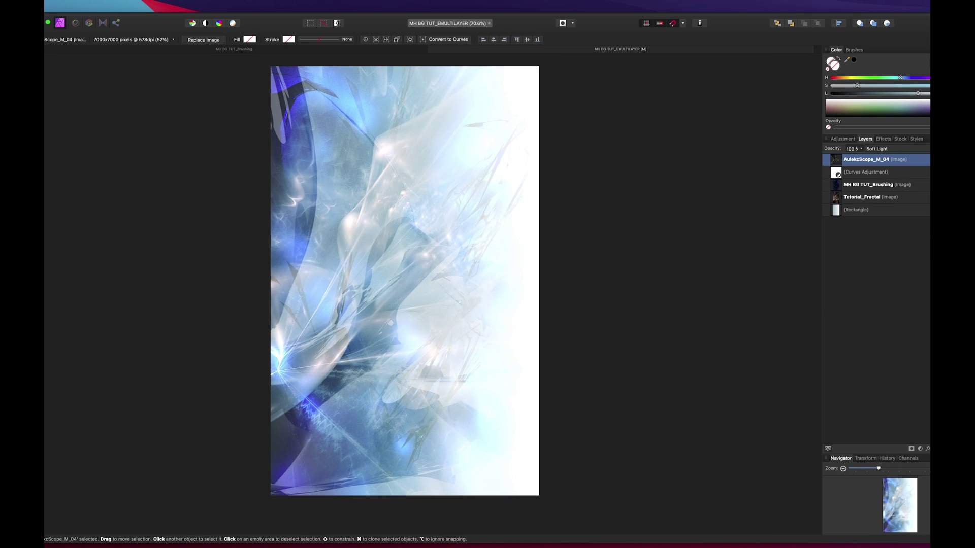
Place the AulekcScope_M_03 image above AulekcScope_M_04 and set its blend mode to Soft Light
drag(229, 118, 371, 142)
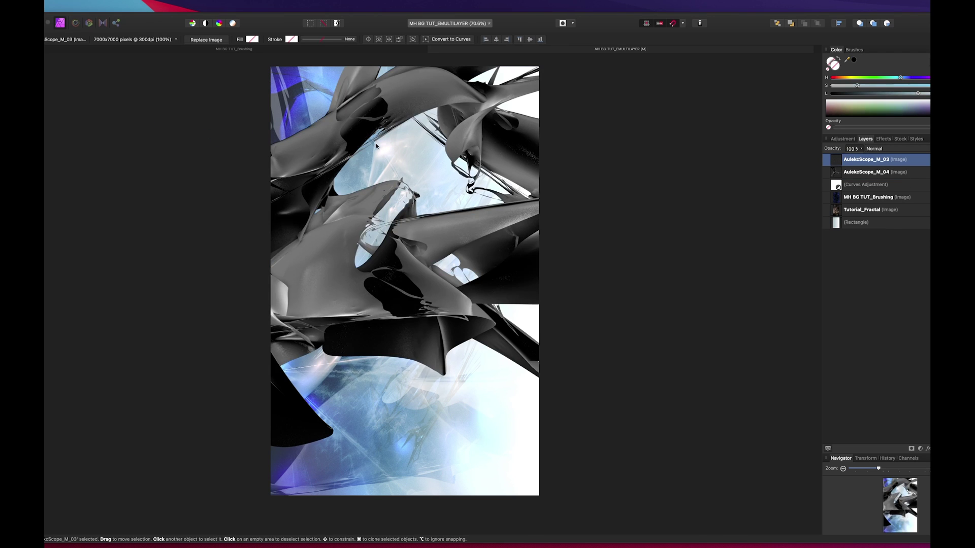
click(874, 148)
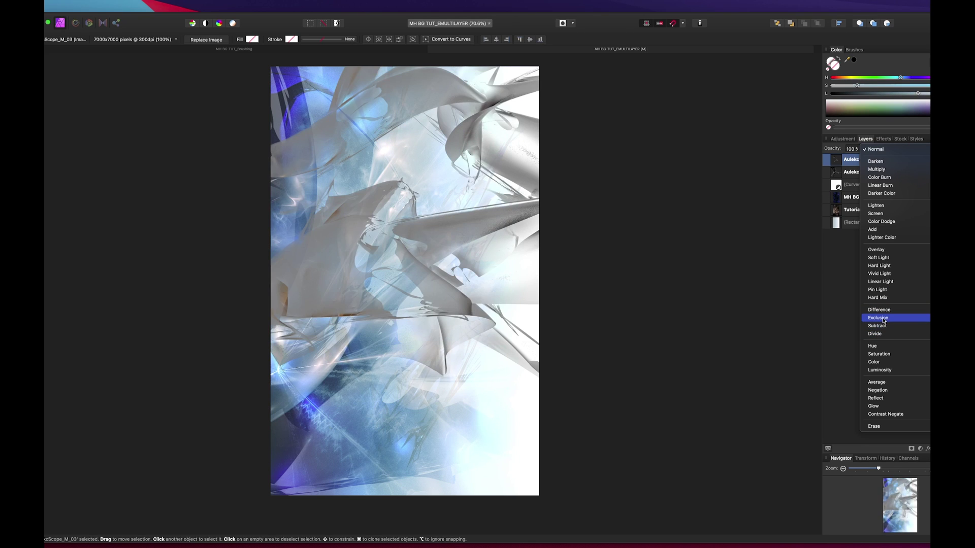
click(882, 258)
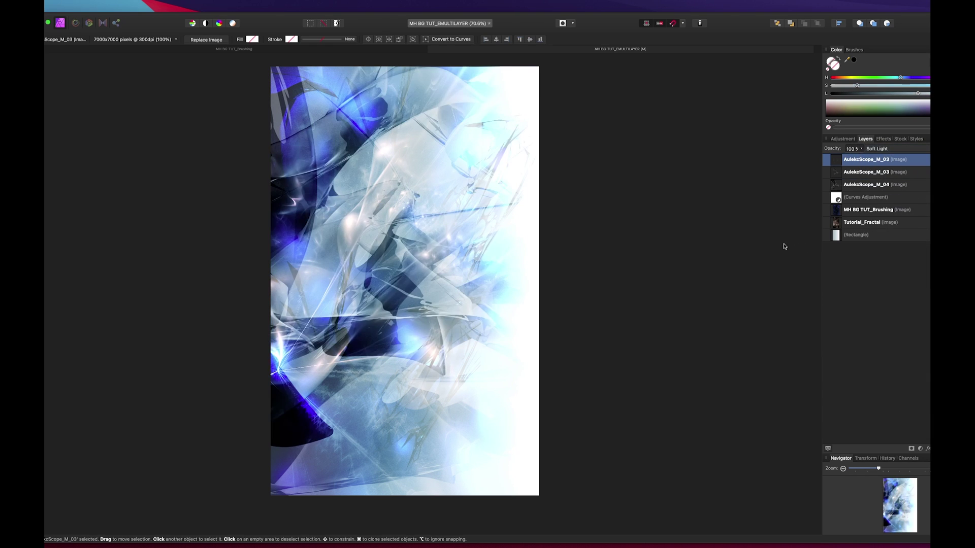
Draw a rectangle covering the whole canvas above all image layers and fill it with white
scroll(654, 238, left, 3)
key(m)
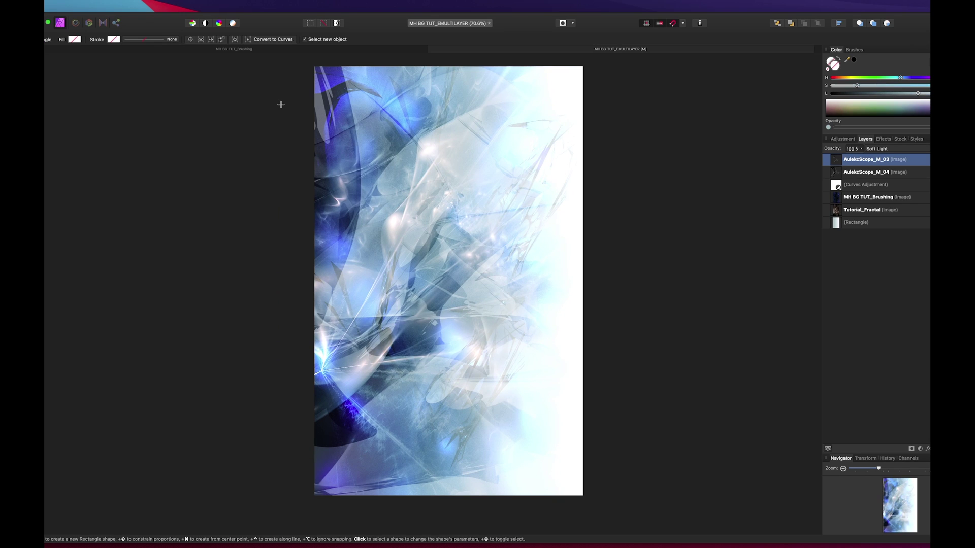
drag(314, 67, 583, 496)
click(852, 100)
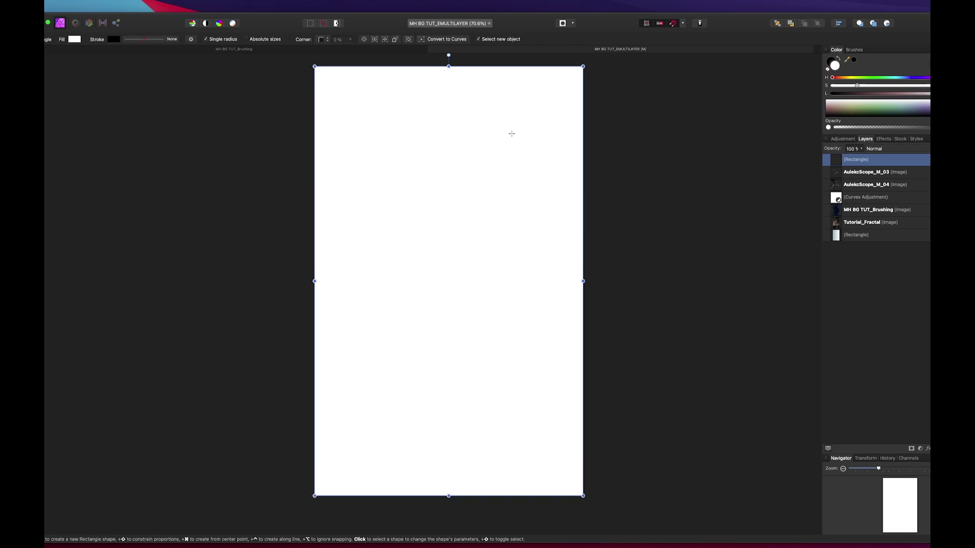
key(v)
drag(489, 137, 497, 137)
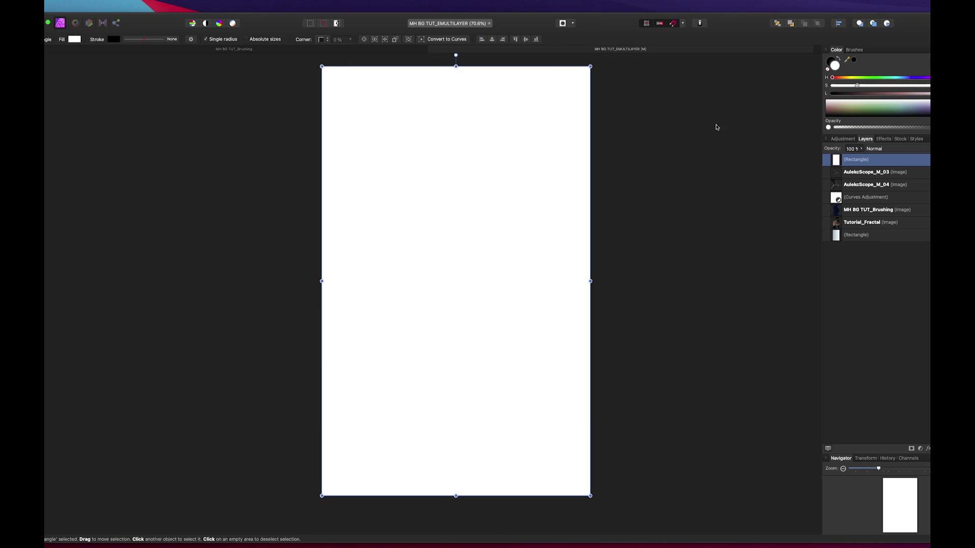
Recolour the top rectangle's fill to a medium blue by adjusting its hue, saturation and lightness
drag(912, 78, 905, 77)
click(903, 85)
click(905, 94)
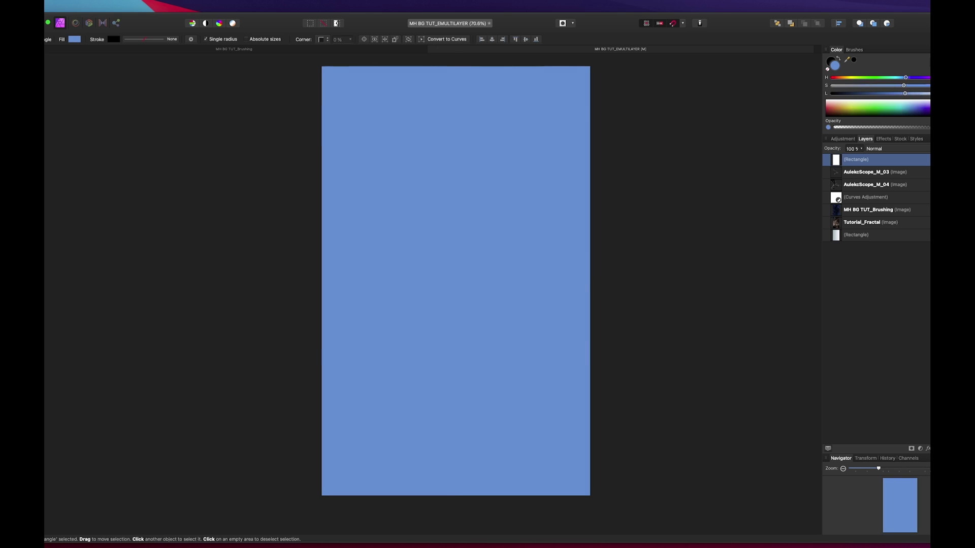
Set the top rectangle's blend mode to Hue and shift its fill hue to turquoise
click(897, 151)
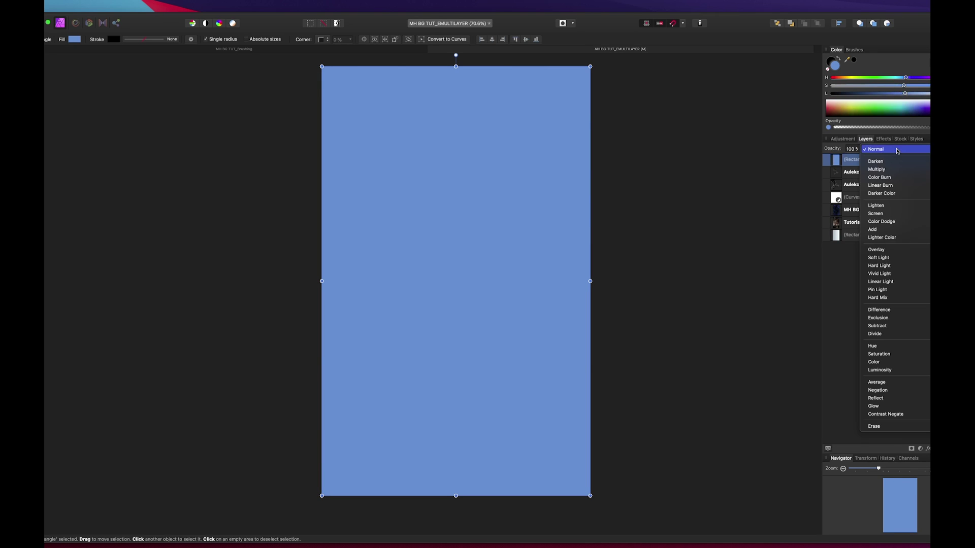
click(887, 347)
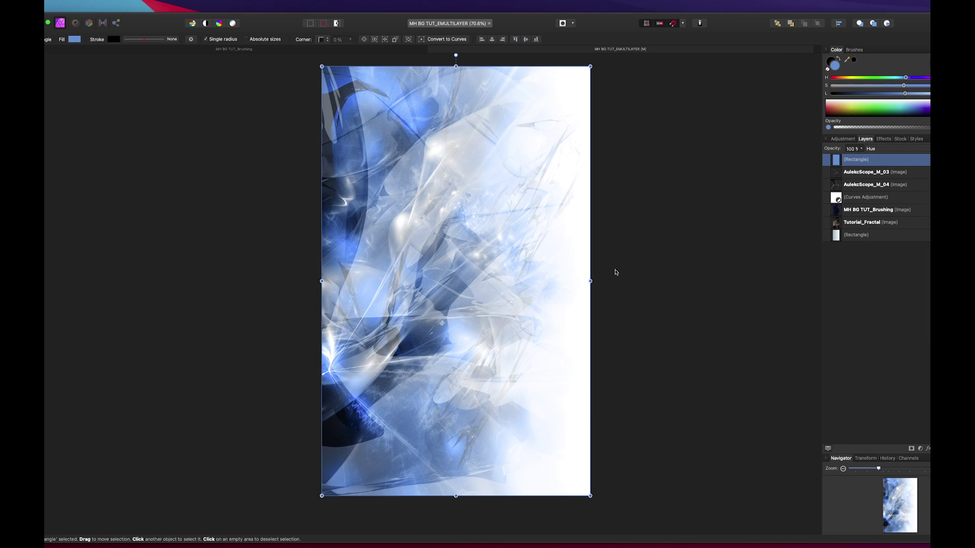
scroll(632, 256, left, 1)
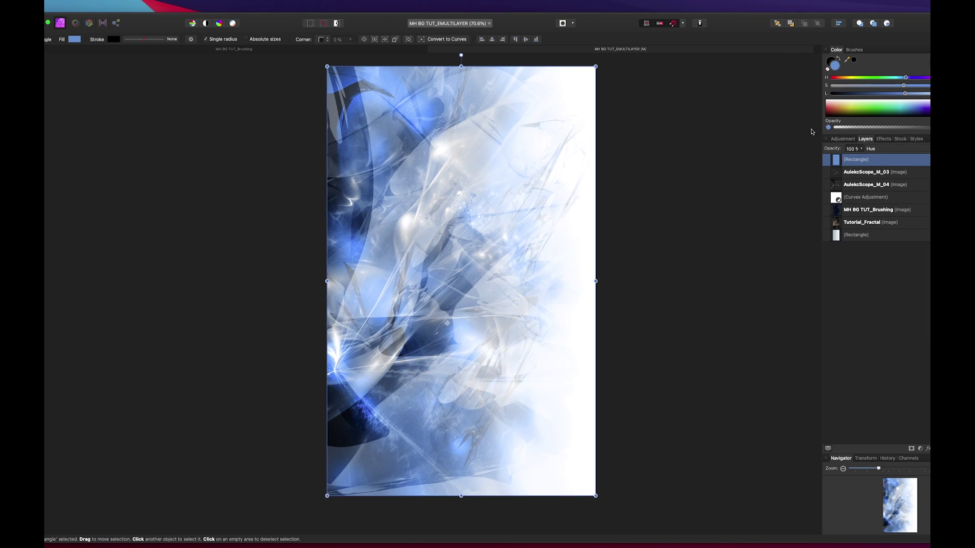
mouse_move(893, 79)
mouse_down()
mouse_move(832, 77)
mouse_move(914, 78)
mouse_move(897, 80)
mouse_up()
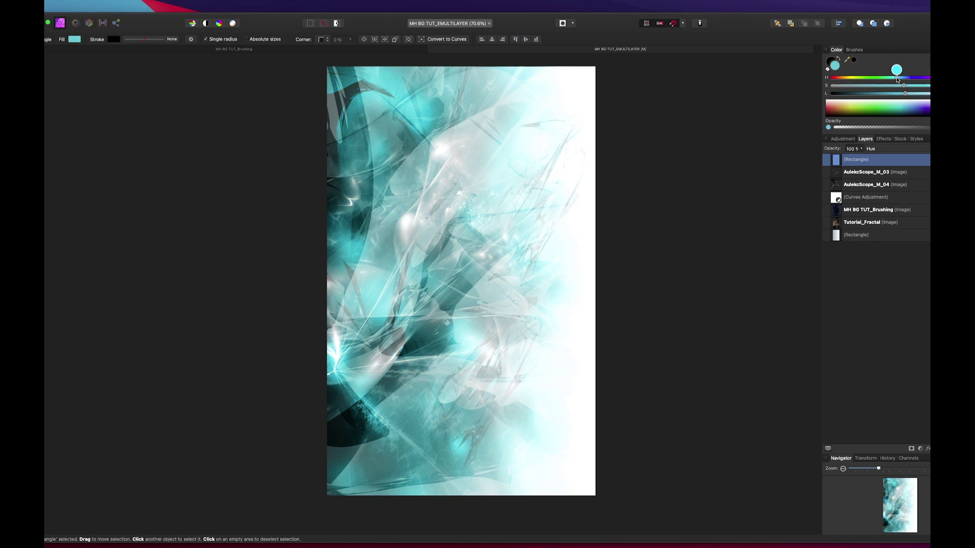
drag(897, 79, 897, 80)
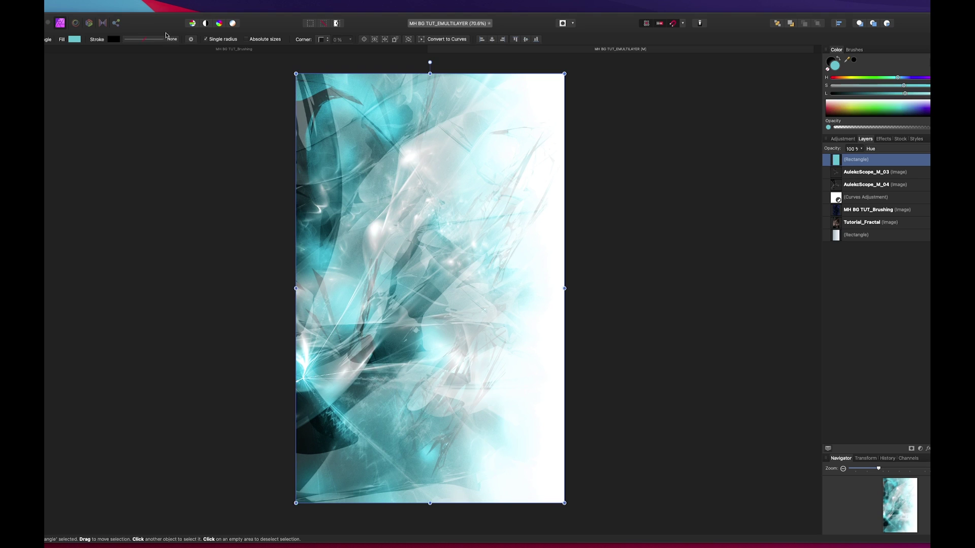
Switch to the MH BG TUT_Brushing document and select the pixel layer directly above the black rectangle
click(197, 51)
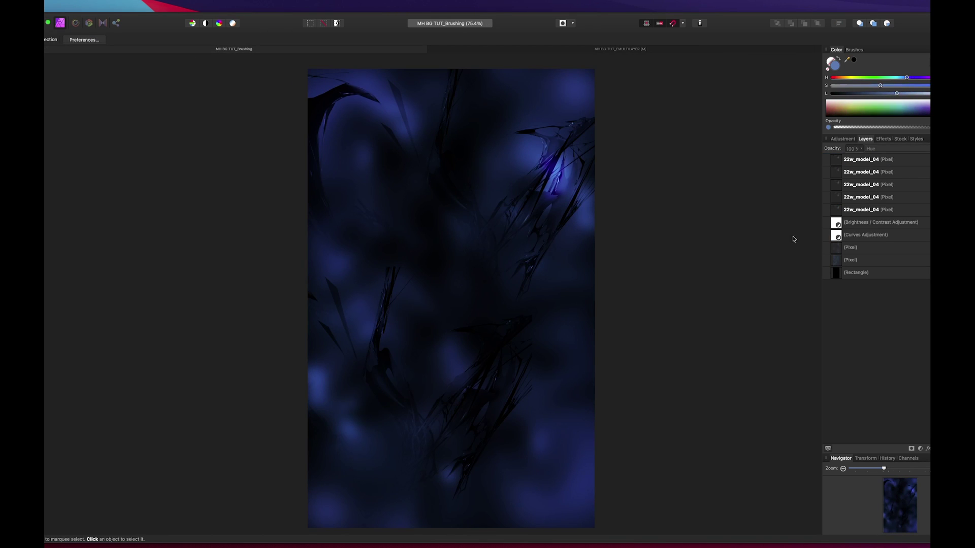
click(849, 260)
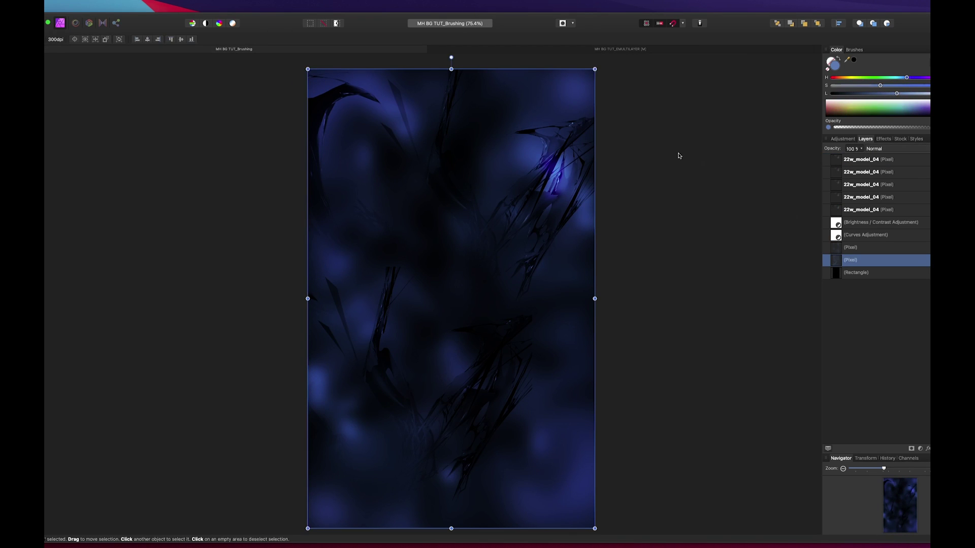
Paste the pixel layer at the top of the MH BG TUT_EMULTILAYER document and set its blend mode to Divide, comparing before and after
click(588, 48)
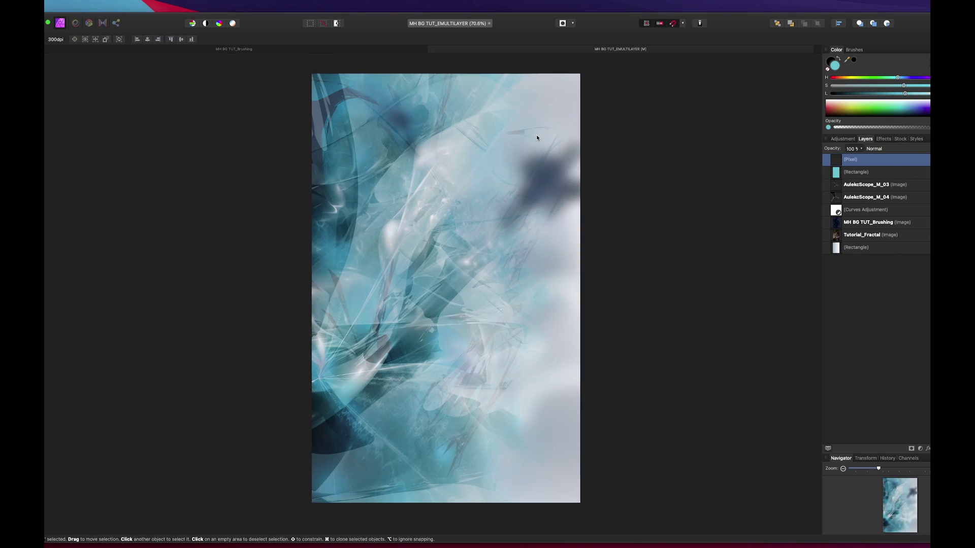
click(880, 150)
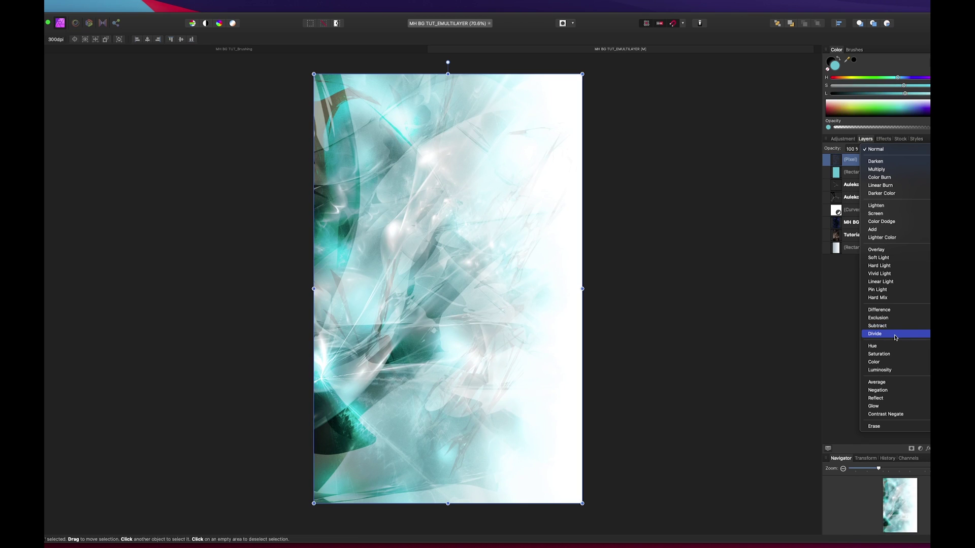
click(895, 334)
key(super+z)
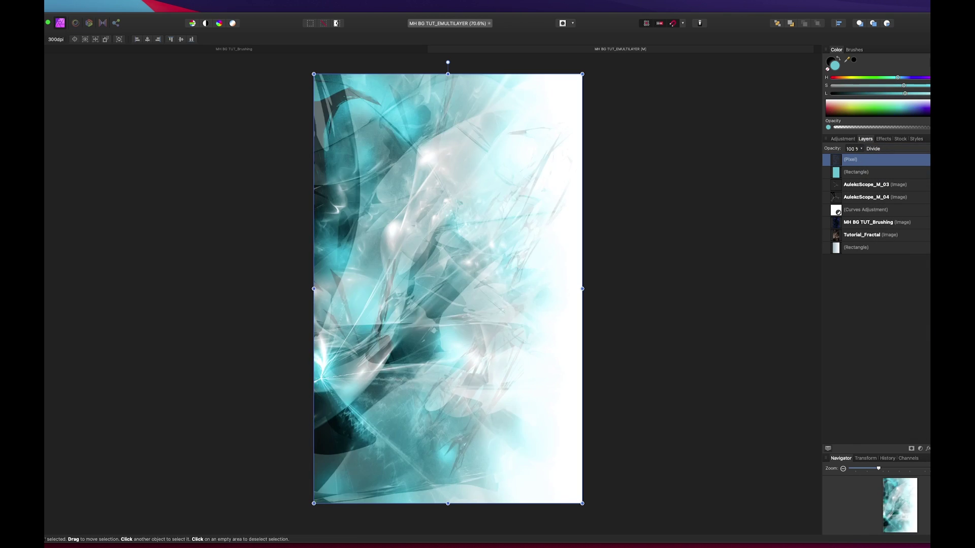
key(super+shift+z)
key(super+z)
key(super+shift+z)
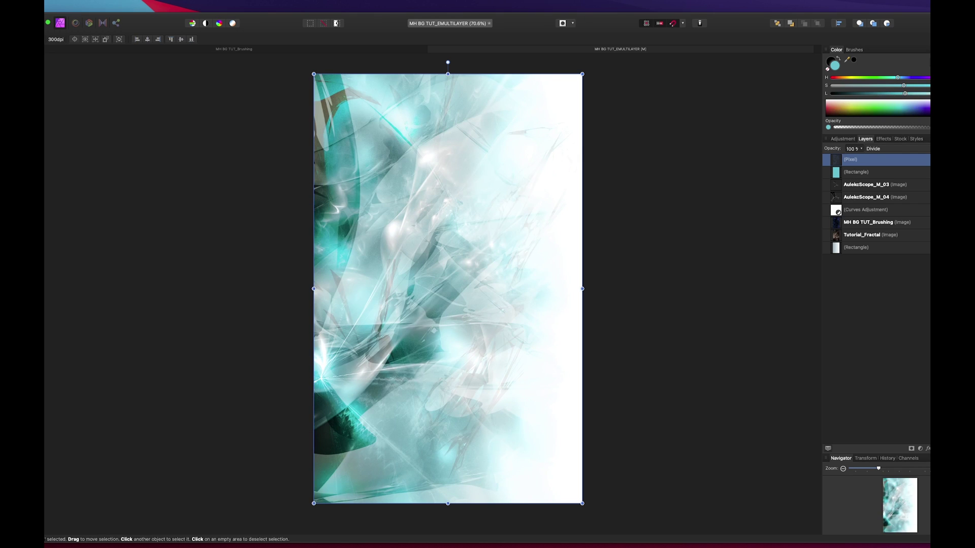
Erase the bright spot on the top pixel layer near the canvas's upper left with a soft eraser about 482 px wide
scroll(618, 196, right, 2)
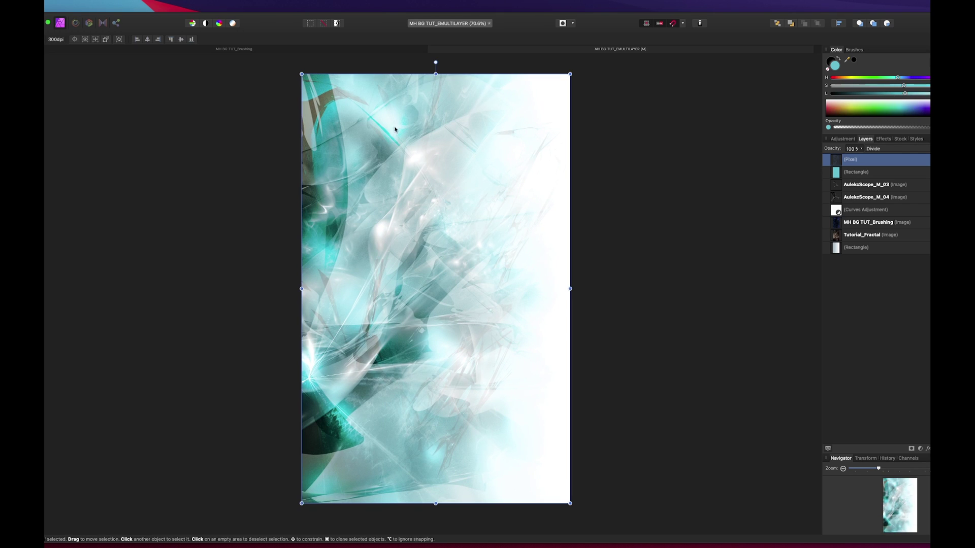
key(e)
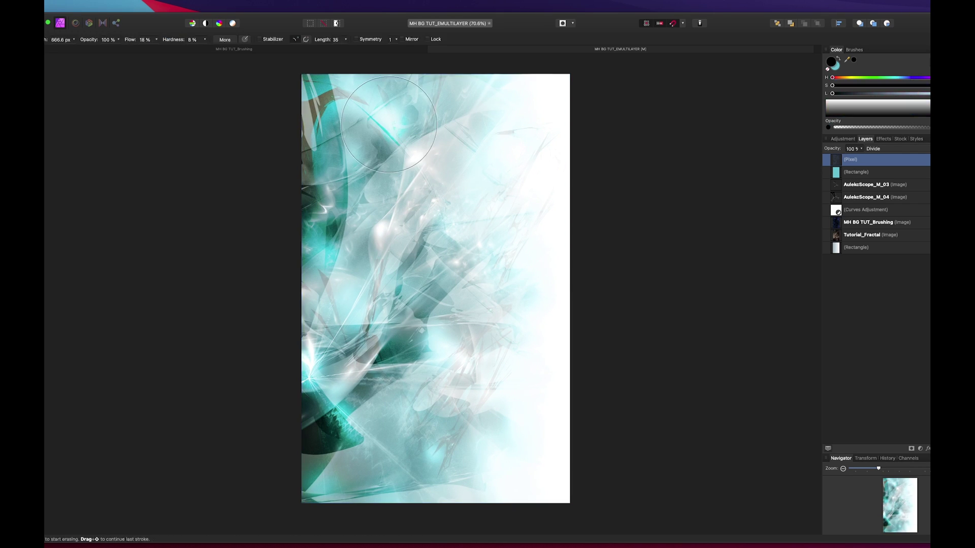
key(bracketleft)
key(bracketleft)
mouse_move(402, 140)
mouse_down()
mouse_move(375, 102)
mouse_move(361, 112)
mouse_up()
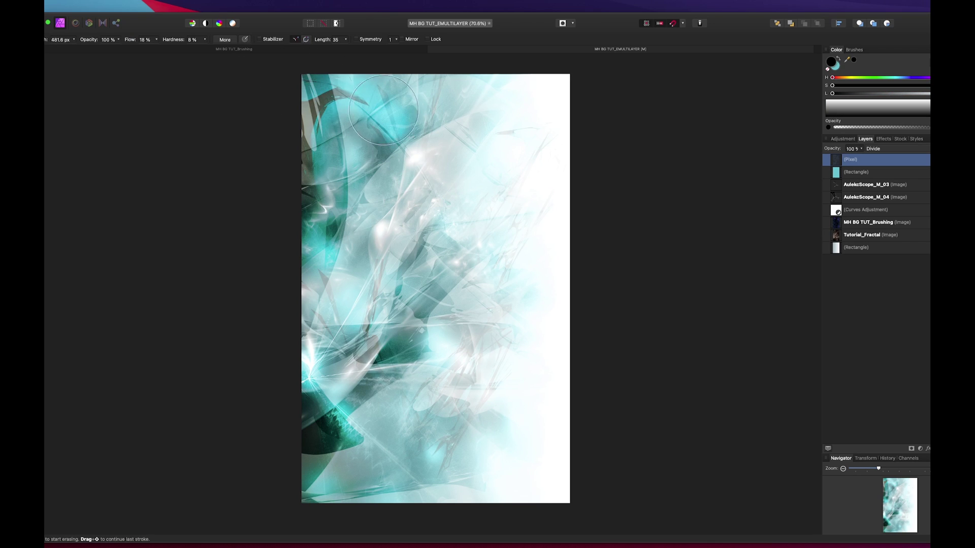
key(v)
click(238, 137)
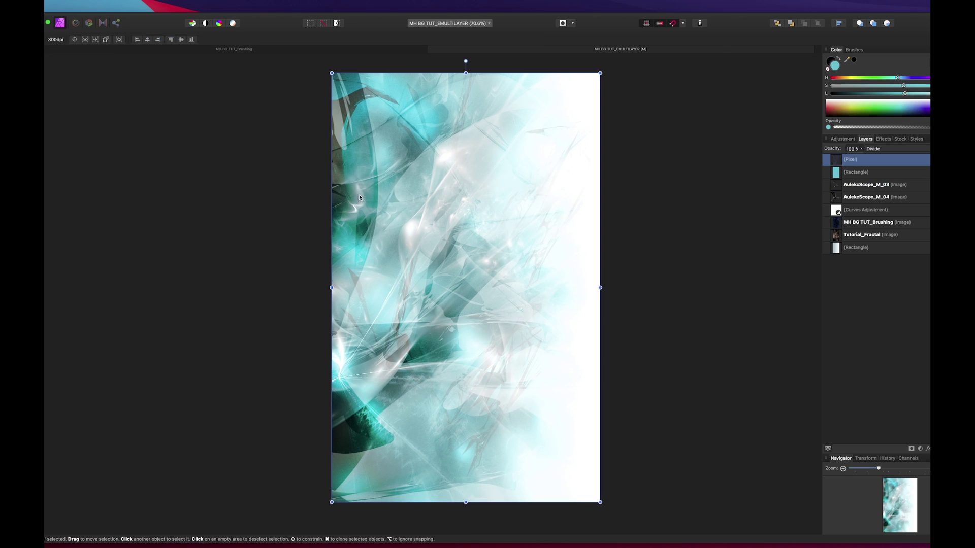
Add a Brightness / Contrast adjustment above the AulekcScope_M_03 layer with 24% brightness and 39% contrast
click(242, 200)
scroll(243, 201, right, 2)
scroll(243, 201, right, 3)
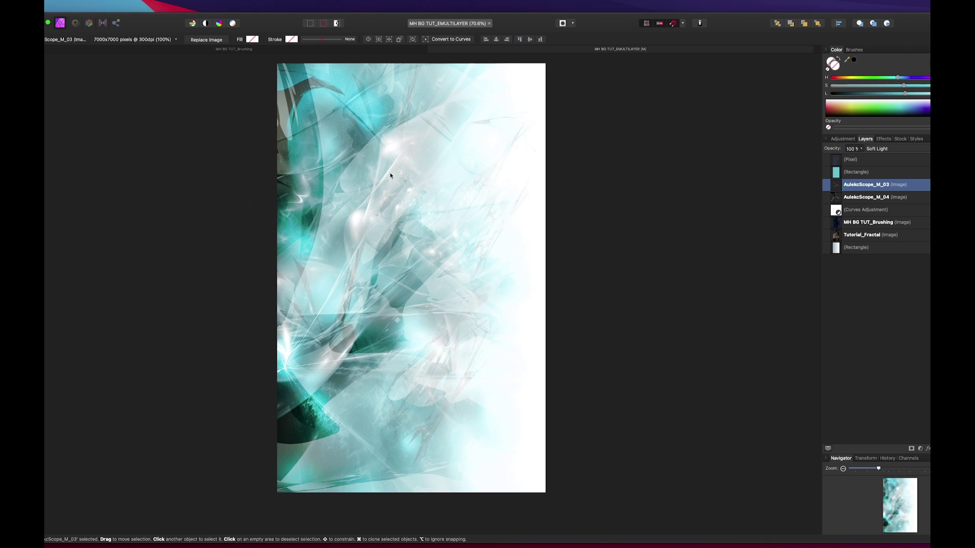
click(844, 139)
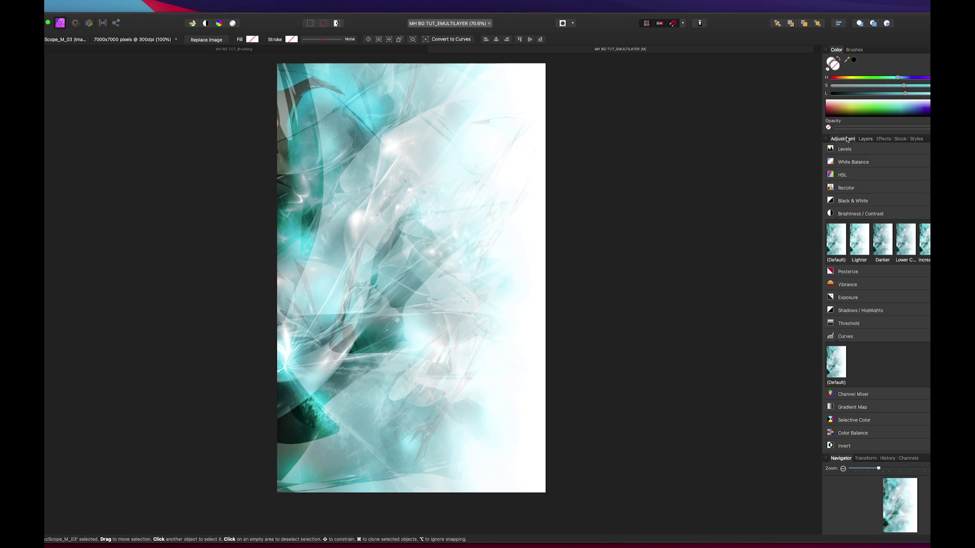
click(843, 214)
mouse_move(720, 478)
mouse_down()
mouse_move(727, 478)
mouse_move(720, 497)
mouse_move(731, 497)
mouse_move(724, 480)
mouse_up()
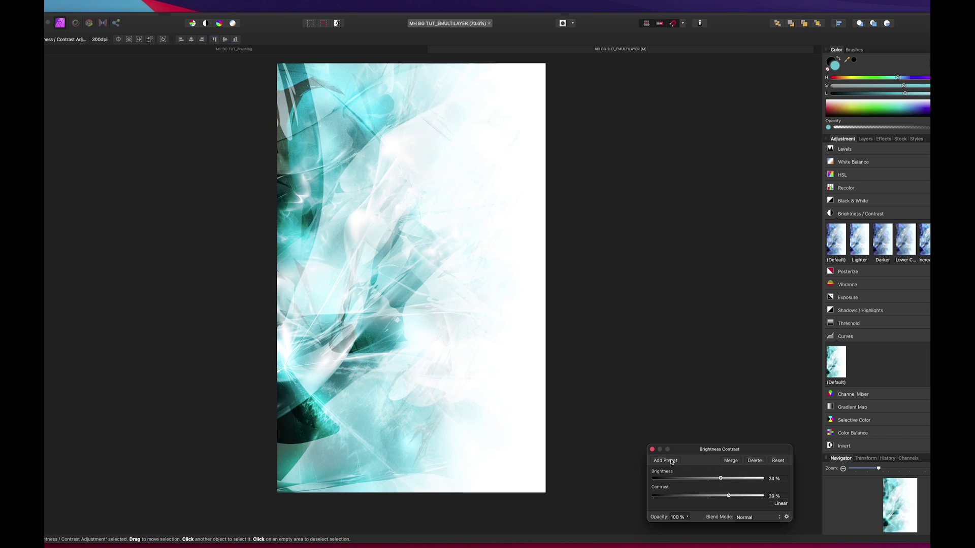
click(652, 449)
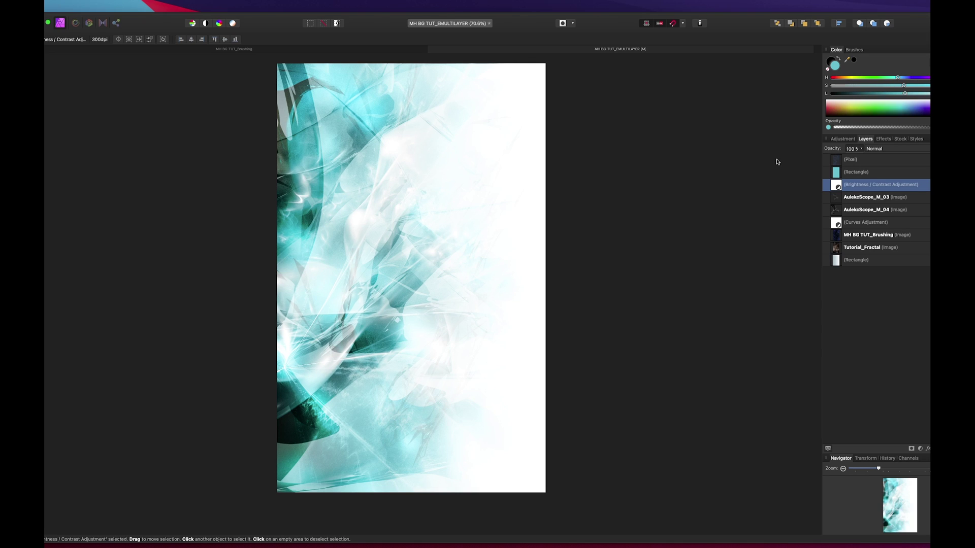
Review the layers of the finished composition, from the Tutorial_Fractal image up to the Brightness / Contrast adjustment, and look over the canvas
click(856, 222)
click(866, 198)
click(868, 245)
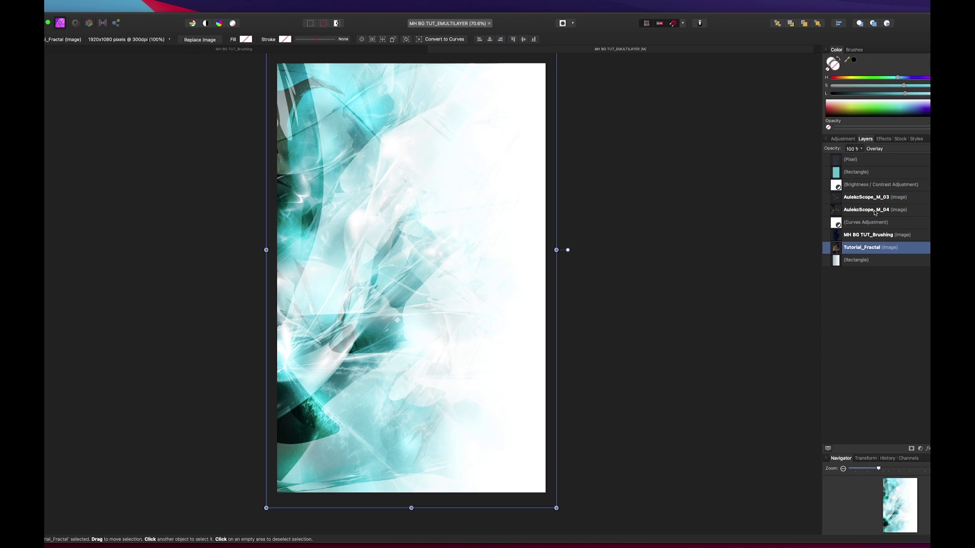
click(874, 208)
click(875, 198)
click(875, 188)
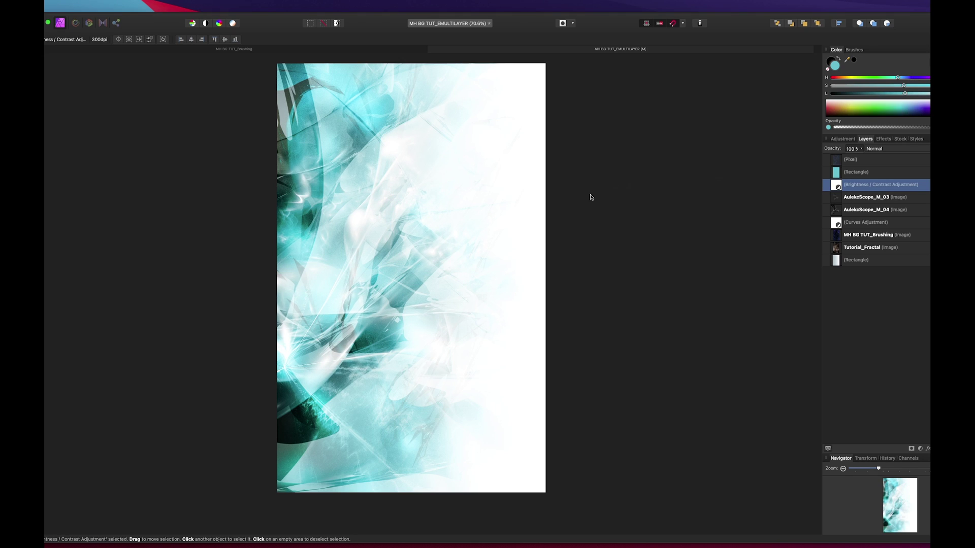
drag(586, 225, 604, 229)
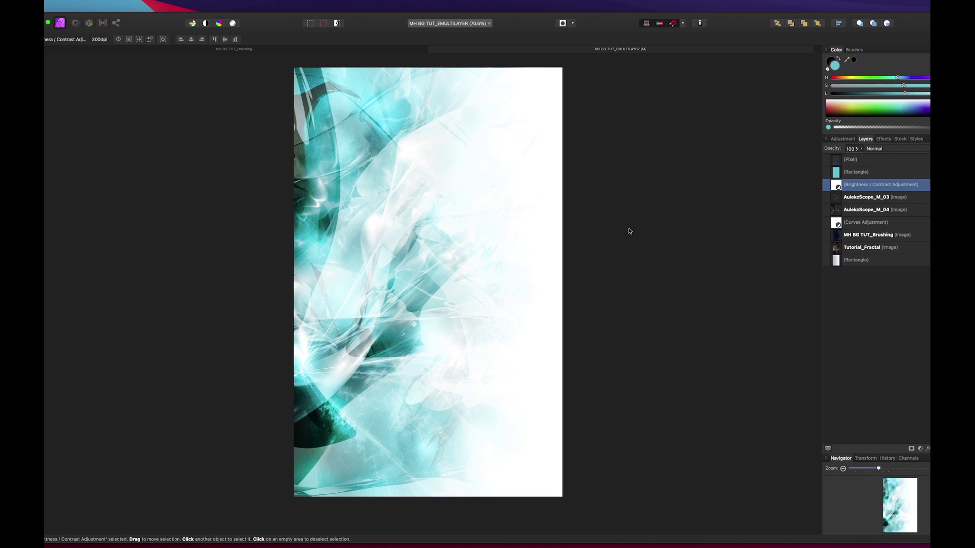
scroll(629, 231, right, 3)
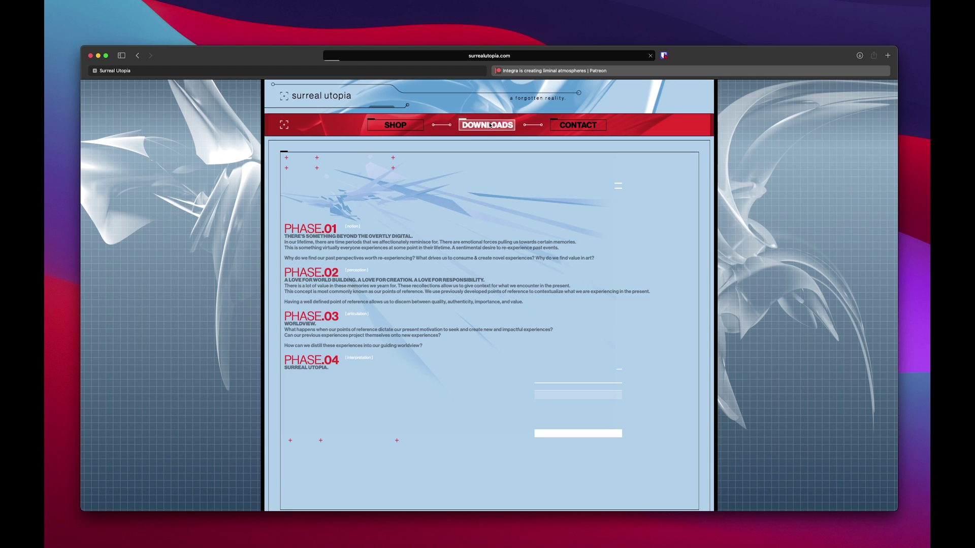
Switch to the web browser and look through the Surreal Utopia downloads page and Integra's Patreon page
scroll(485, 247, down, 10)
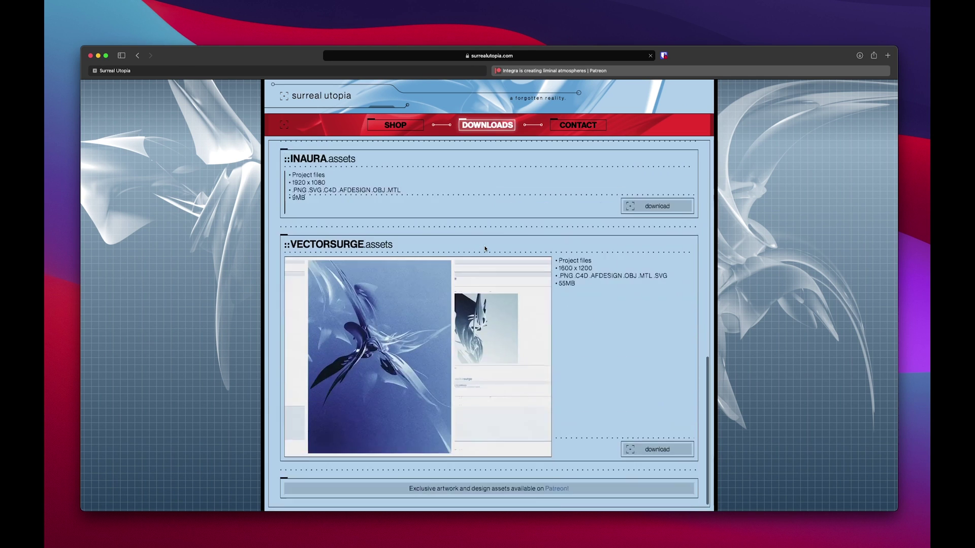
scroll(485, 247, up, 15)
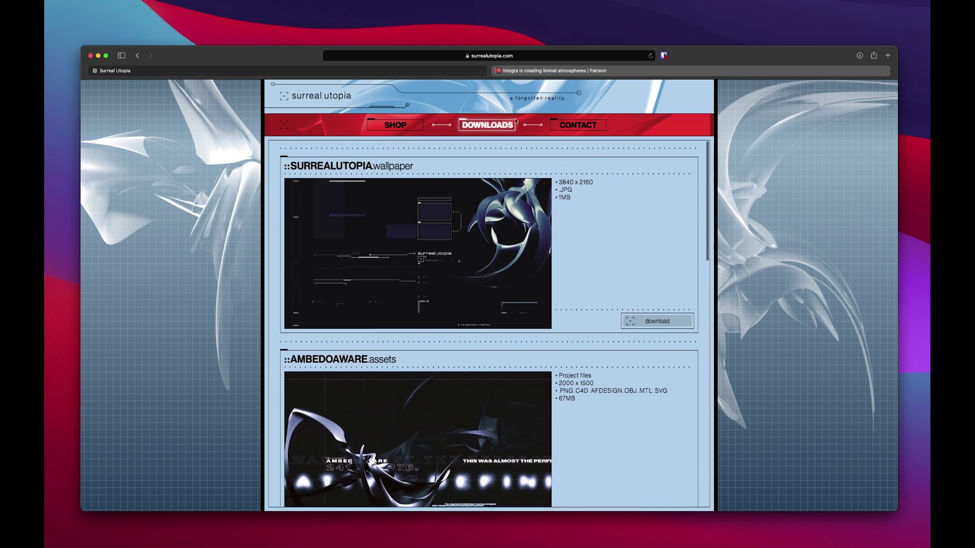
click(518, 72)
scroll(470, 266, down, 20)
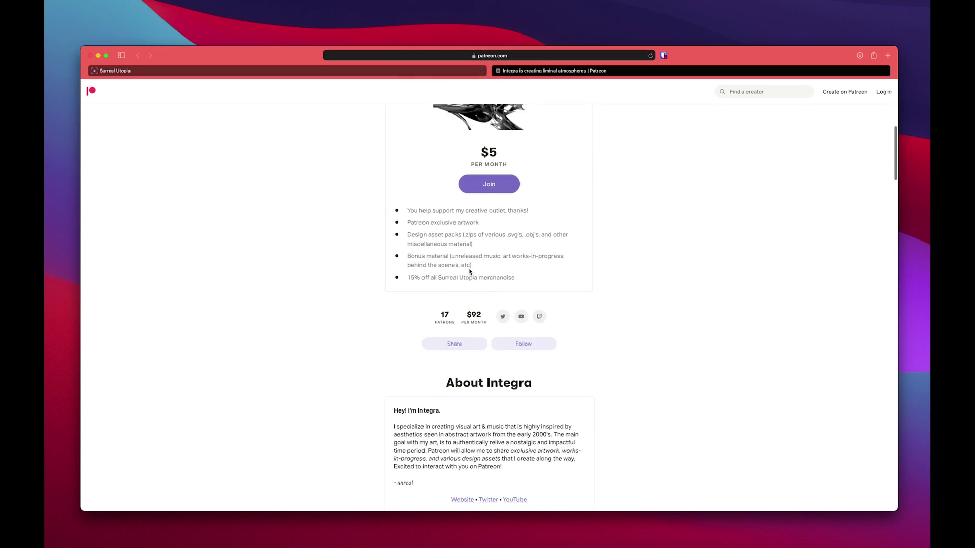
scroll(470, 271, up, 20)
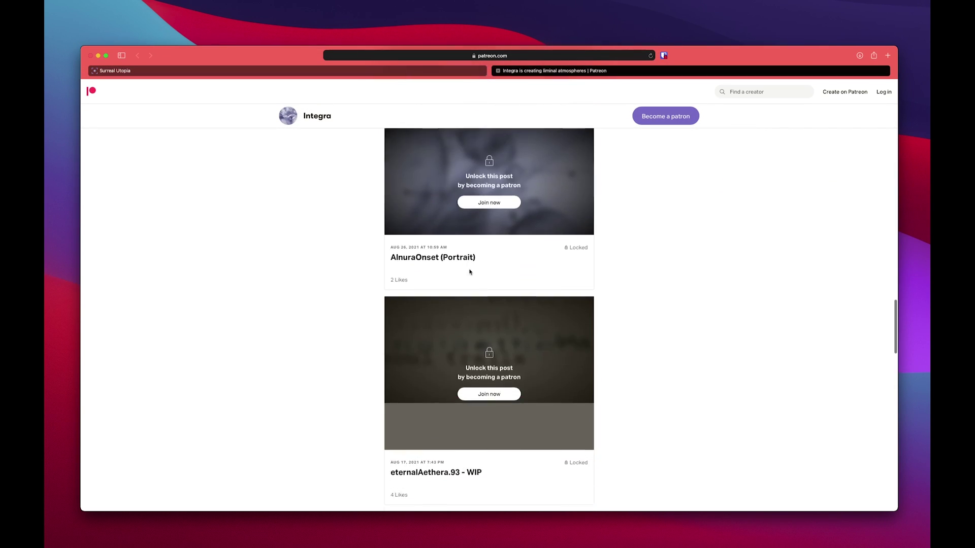